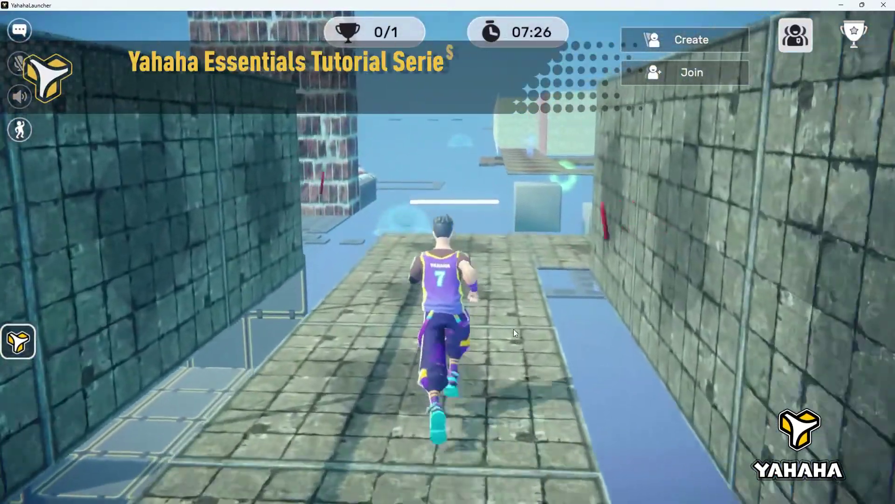
Run and jump across the lava walkway, then climb the tree trunk toward the swinging axes
{"action": "key", "text": "space"}
{"action": "key", "text": "w"}
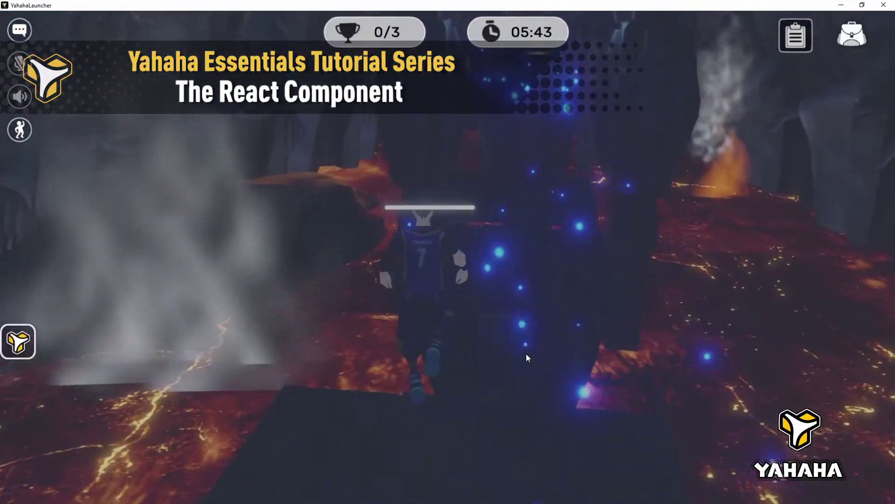
{"action": "key", "text": "space"}
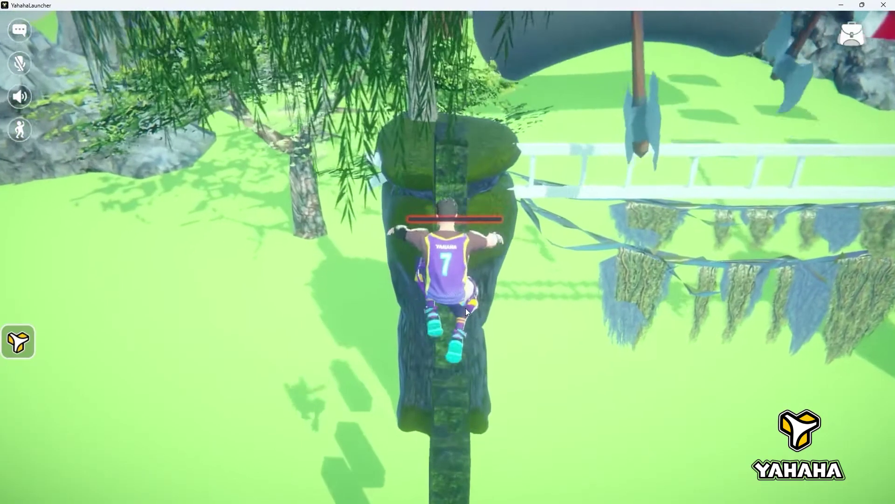
{"action": "key", "text": "w"}
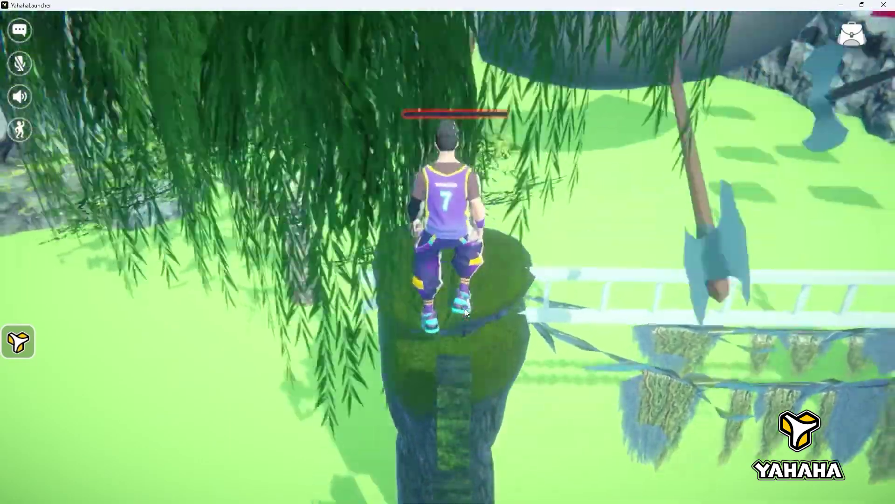
{"action": "key", "text": "w"}
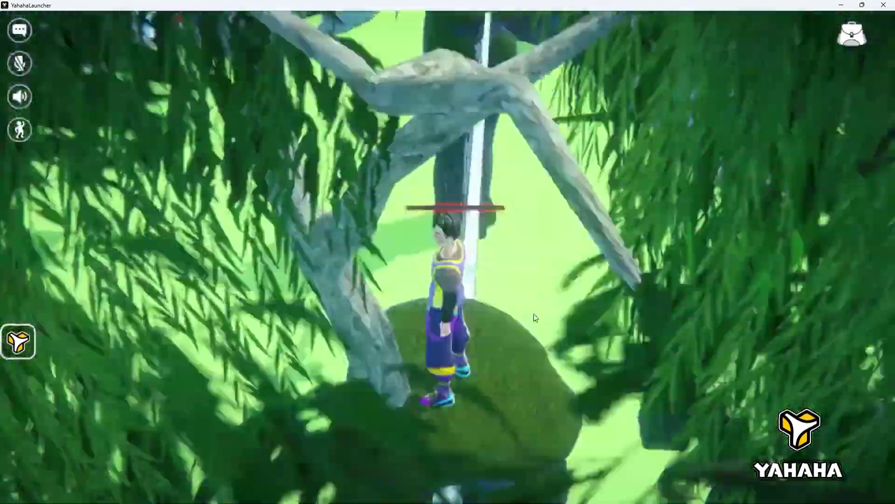
{"action": "key", "text": "w"}
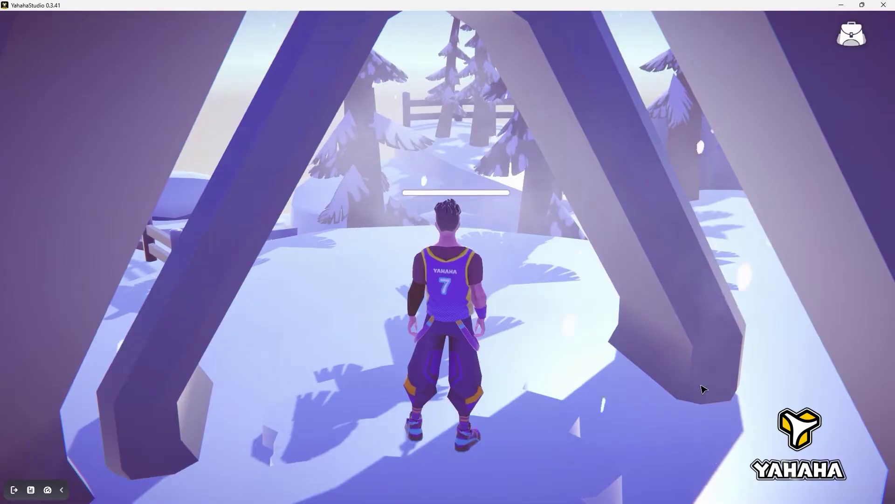
Run through the snowy level and up the corridor toward the spiked wall
{"action": "key", "text": "w"}
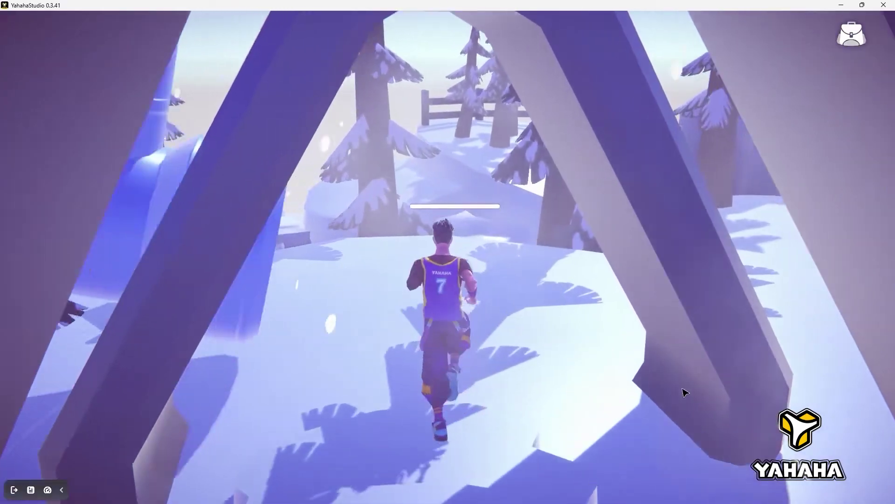
{"action": "key", "text": "w"}
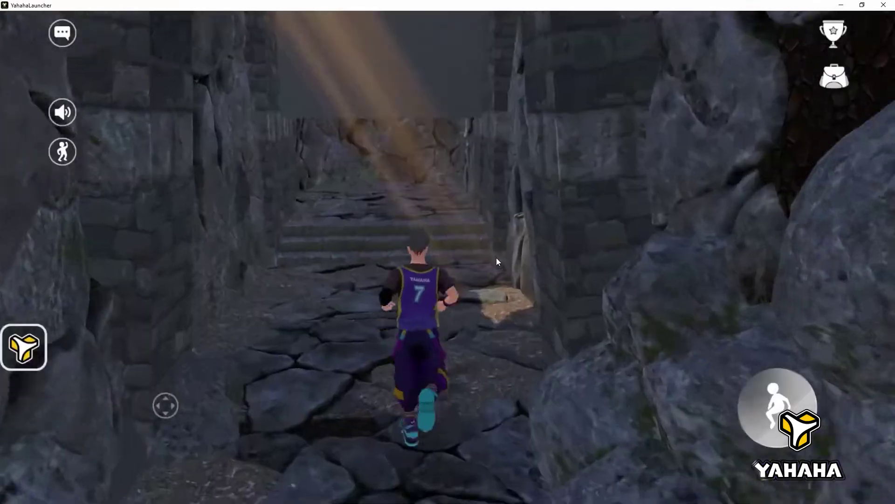
{"action": "key", "text": "w"}
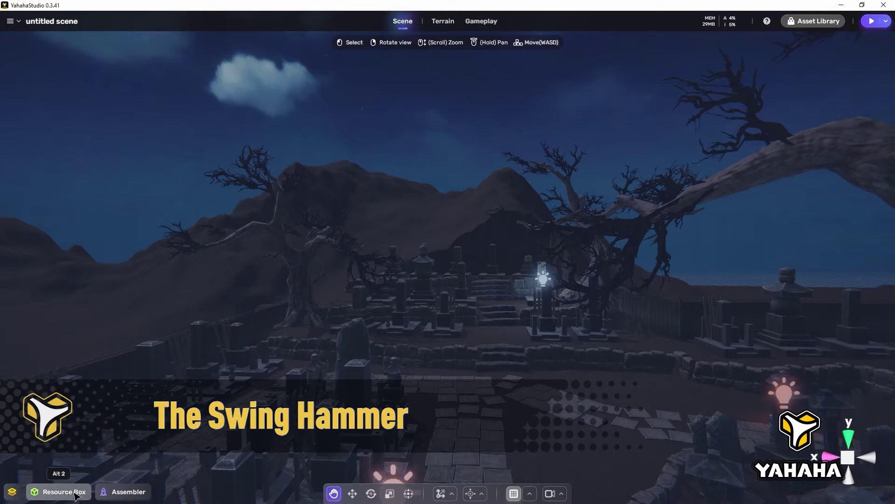
Add the built-in Gear Swing hammer model, zoom in on it, and close the asset browser
{"action": "left_click", "coordinate": [74, 494]}
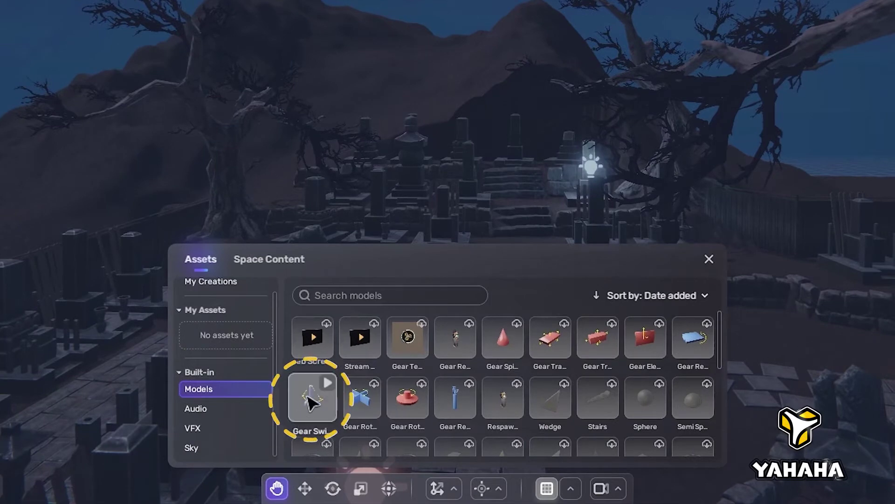
{"action": "left_click", "coordinate": [309, 397]}
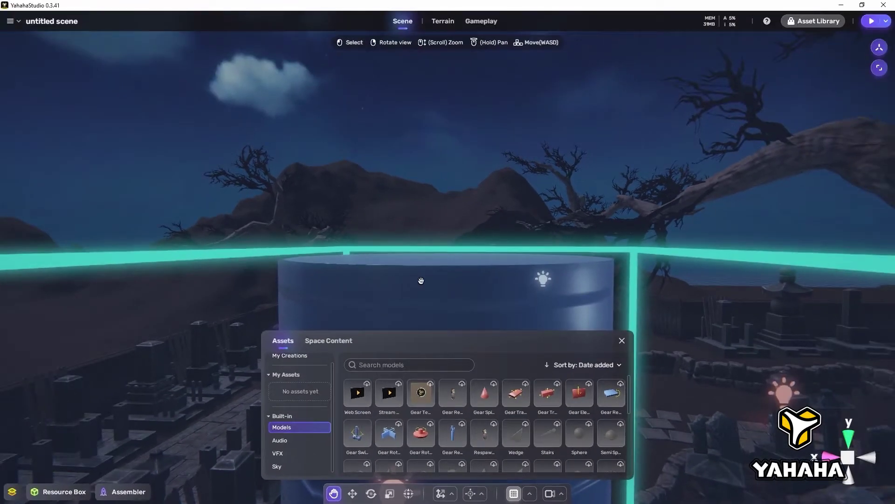
{"action": "right_click_drag", "start_coordinate": [430, 308], "coordinate": [403, 220]}
{"action": "scroll", "coordinate": [361, 220], "scroll_direction": "down", "scroll_amount": 5}
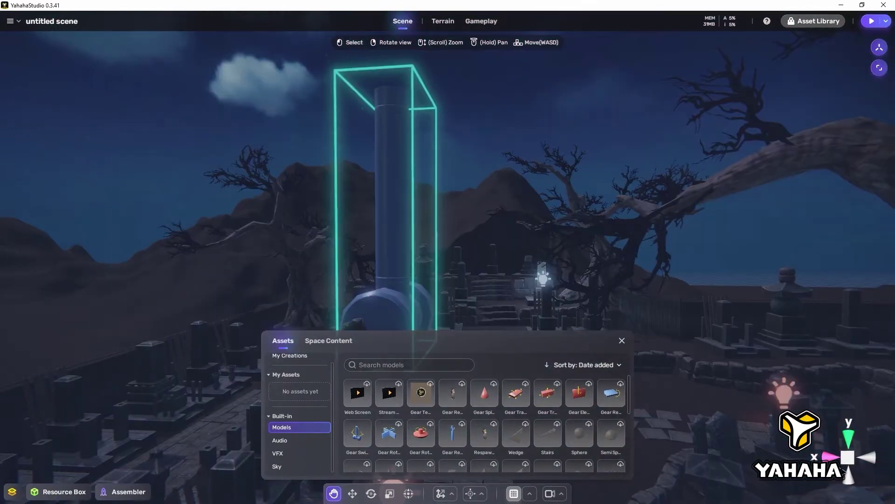
{"action": "left_click", "coordinate": [622, 340]}
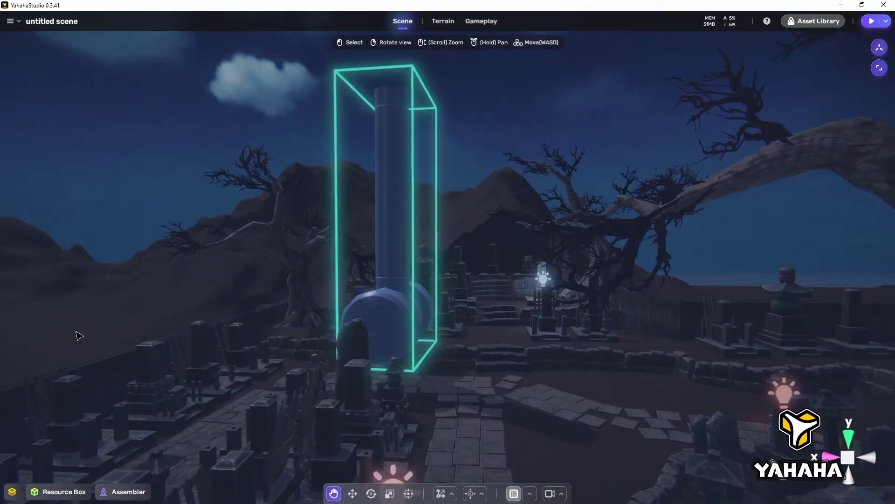
Set the Swing_Hammer's Position to 87.6 / 307.8 / 45.2 and Rotation Y to 88
{"action": "left_click", "coordinate": [864, 68]}
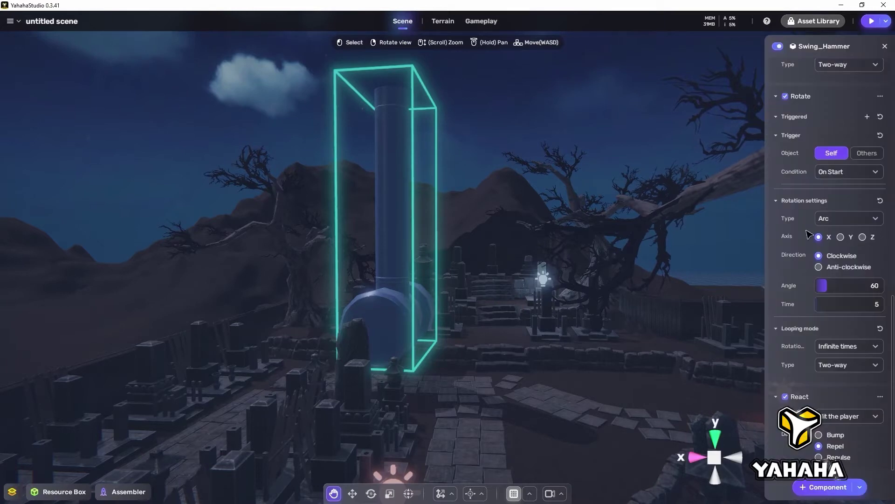
{"action": "scroll", "coordinate": [876, 280], "scroll_direction": "down", "scroll_amount": 10}
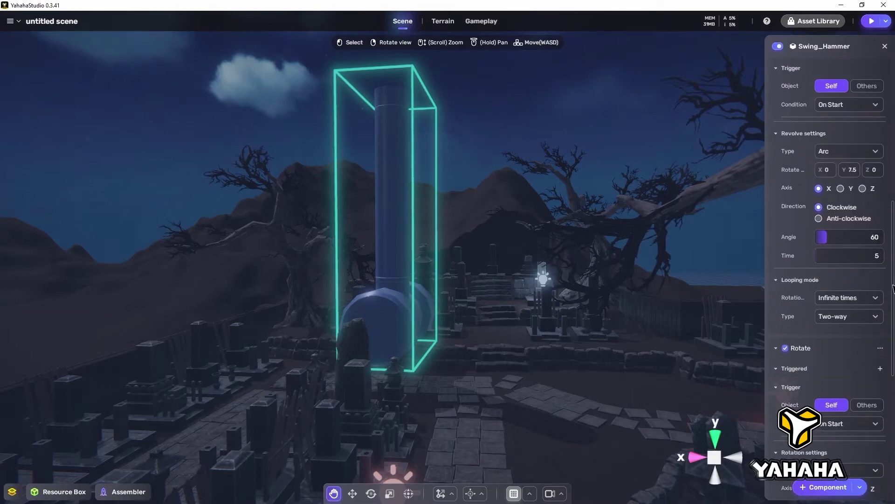
{"action": "left_click_drag", "start_coordinate": [893, 287], "coordinate": [882, 98]}
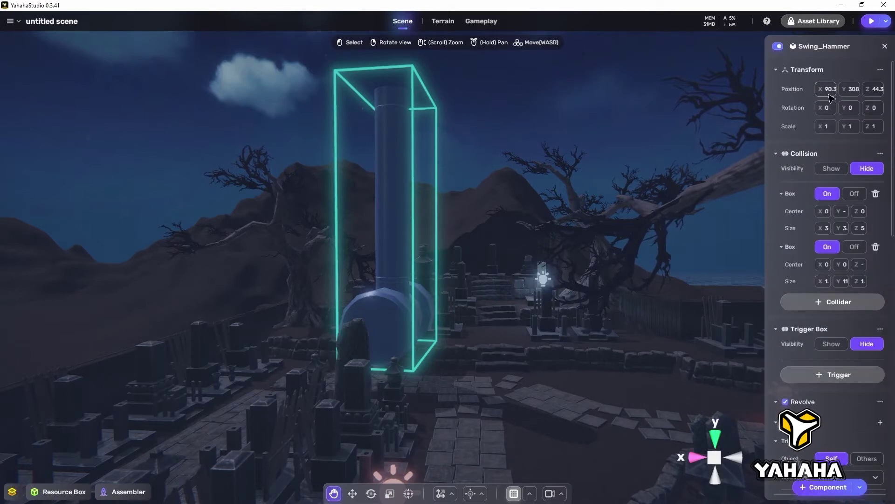
{"action": "type", "text": "8"}
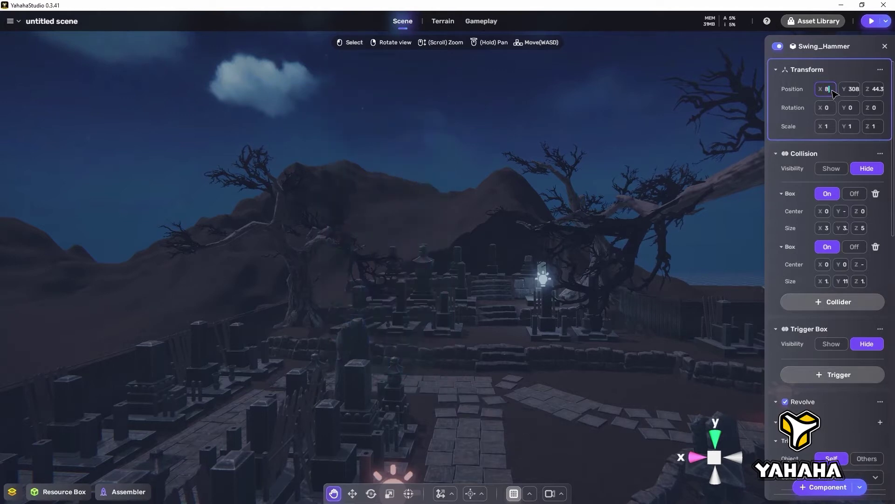
{"action": "type", "text": "7.67"}
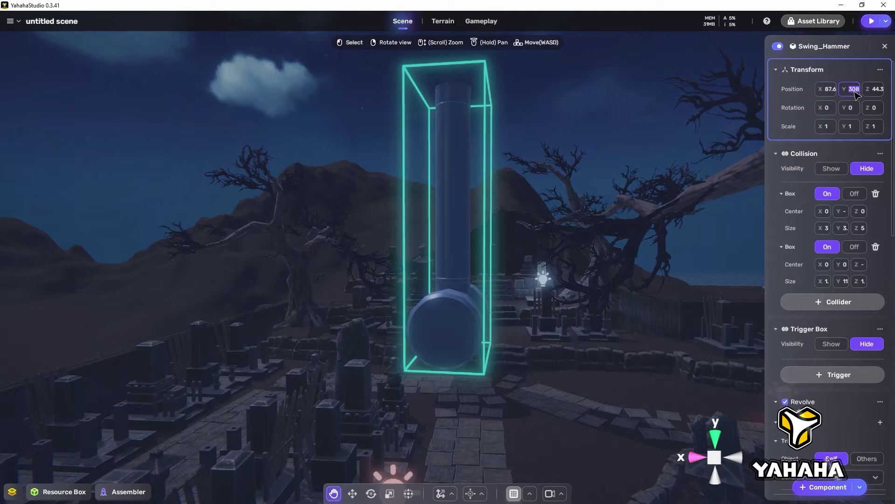
{"action": "type", "text": "307"}
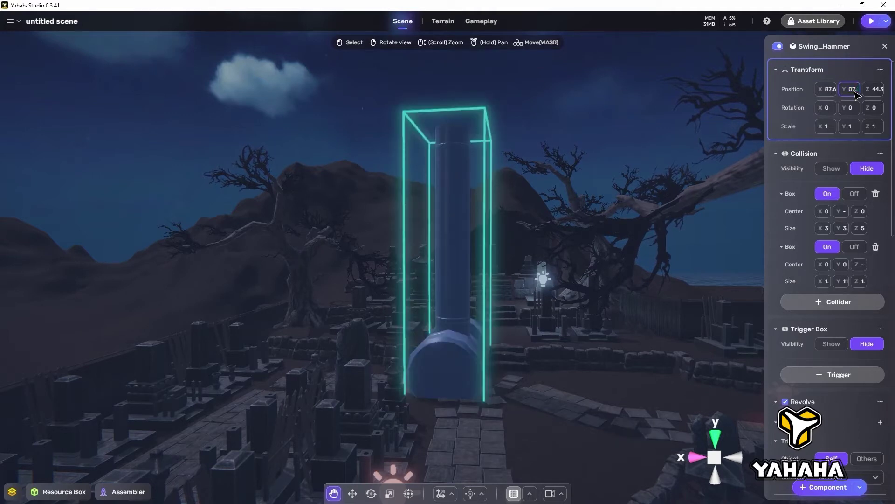
{"action": "type", "text": ".82"}
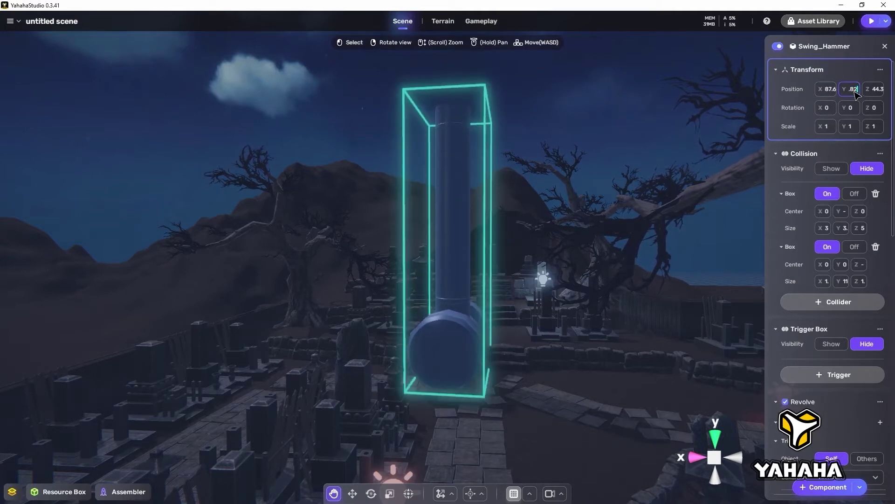
{"action": "type", "text": "45"}
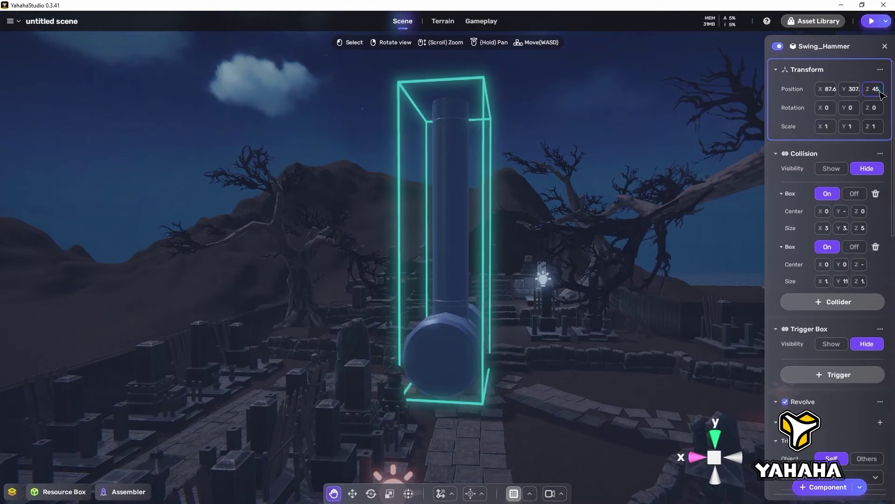
{"action": "type", "text": ".2"}
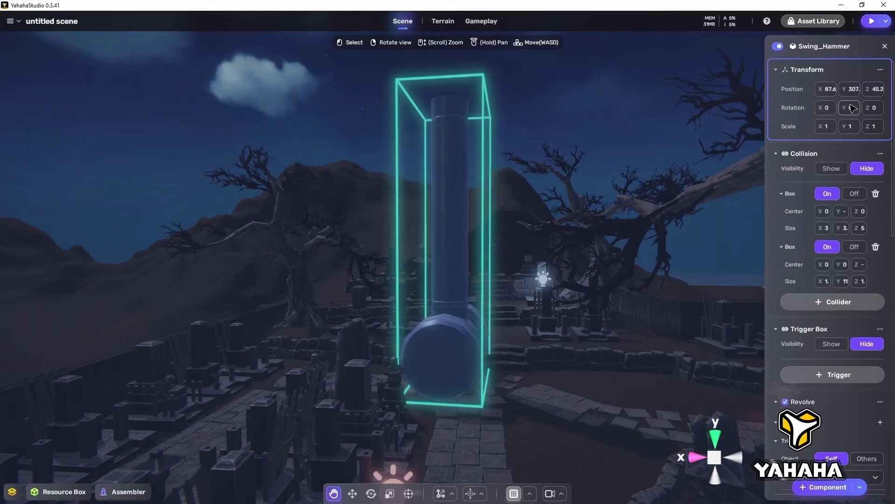
{"action": "type", "text": "58"}
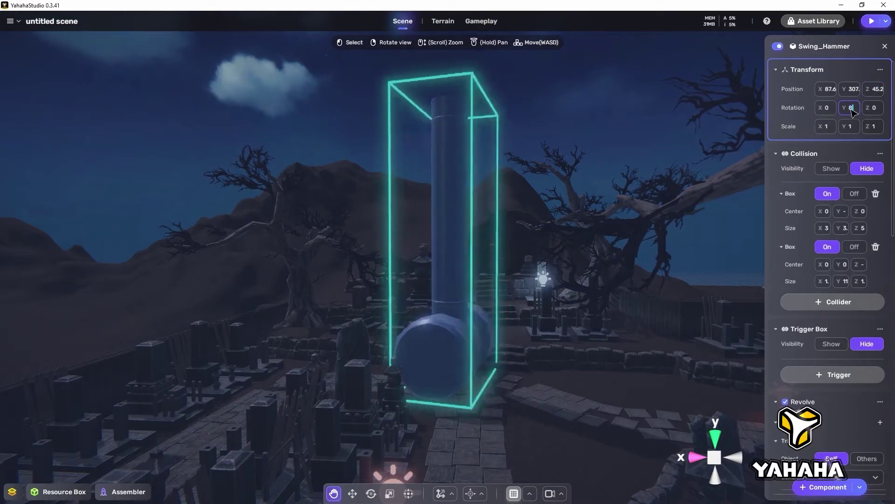
{"action": "type", "text": "7.99"}
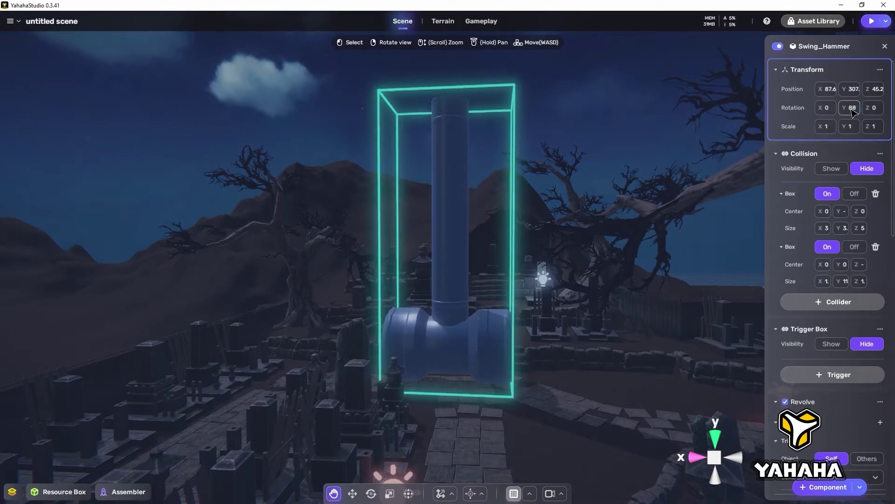
Orbit around the hammer and bring the inspector's React settings into view
{"action": "right_click_drag", "start_coordinate": [618, 184], "coordinate": [808, 64]}
{"action": "left_click_drag", "start_coordinate": [892, 179], "coordinate": [894, 409]}
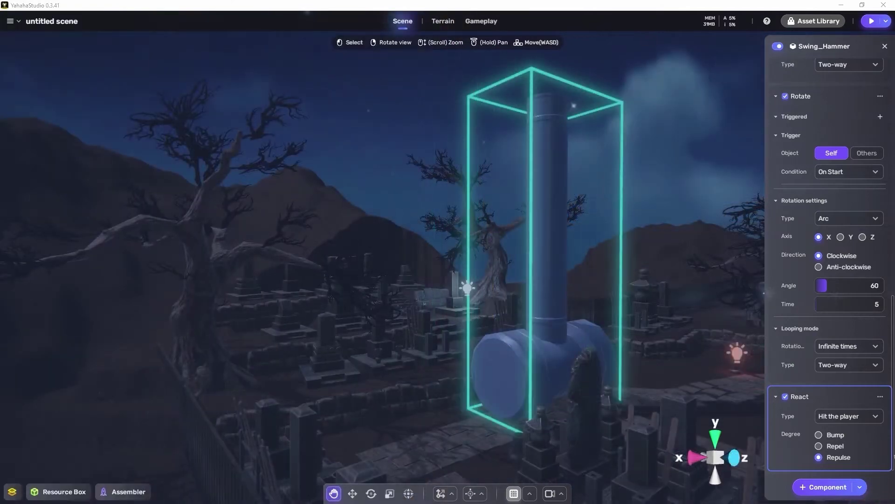
Change the Swing_Hammer's React type to Dead, then to Hit and dead
{"action": "left_click", "coordinate": [876, 417]}
{"action": "left_click", "coordinate": [842, 449]}
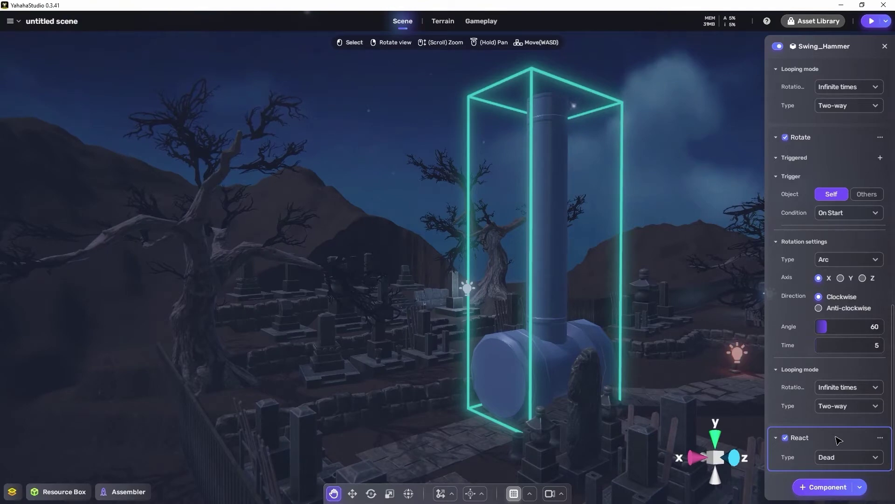
{"action": "left_click", "coordinate": [877, 459]}
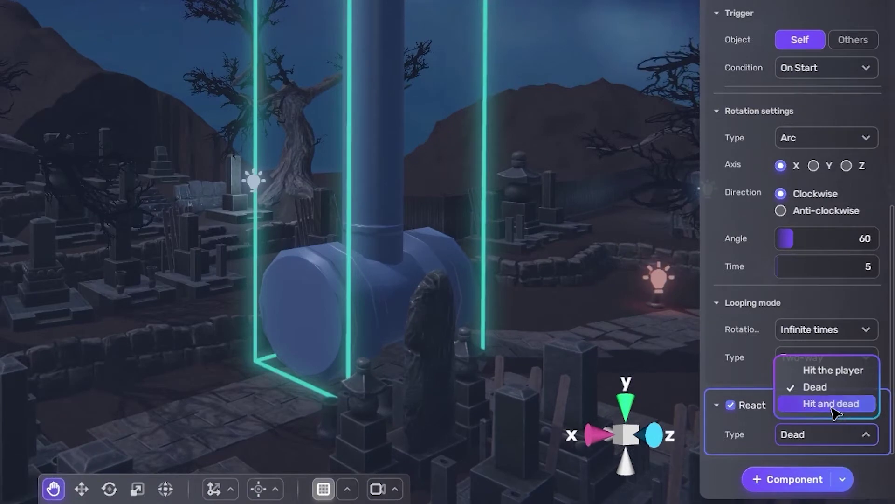
{"action": "left_click", "coordinate": [833, 403]}
{"action": "scroll", "coordinate": [835, 414], "scroll_direction": "down", "scroll_amount": 3}
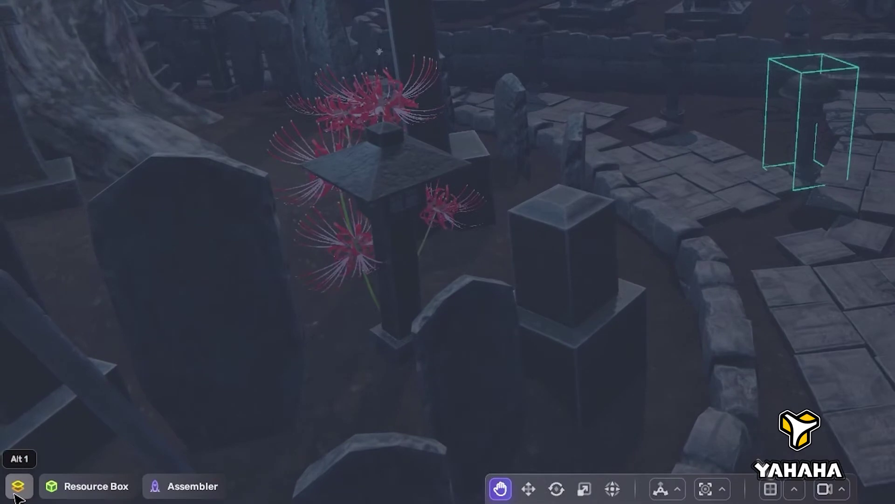
Group lamp JT_Gy_Prp_Lamp_01 (2), rename the group Ghostly Lamp, and move it to the list's end
{"action": "left_click", "coordinate": [13, 490]}
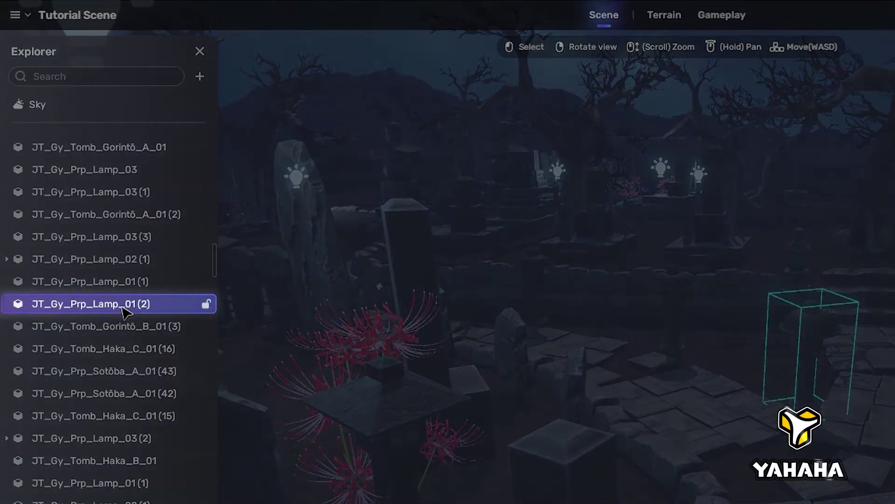
{"action": "right_click", "coordinate": [124, 309]}
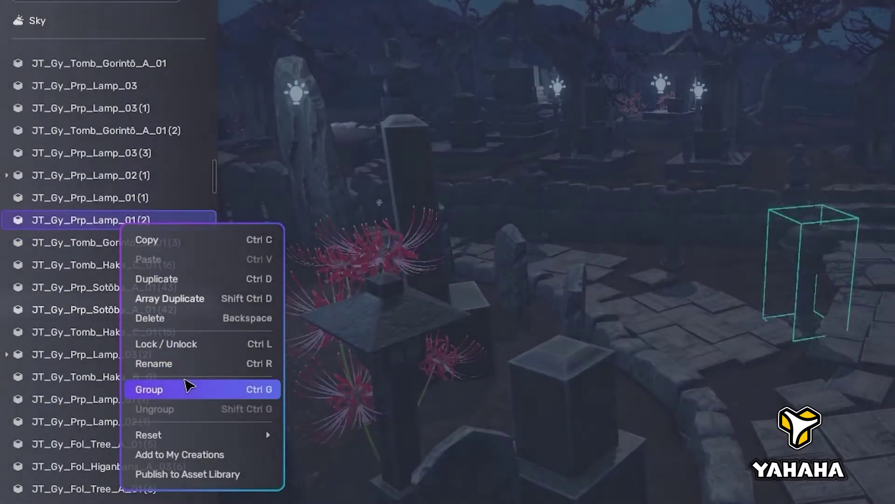
{"action": "left_click", "coordinate": [183, 393]}
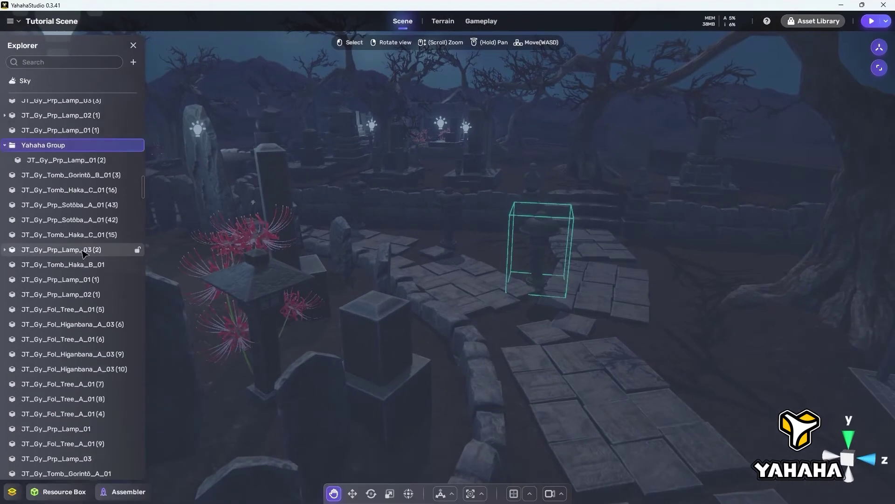
{"action": "scroll", "coordinate": [100, 40], "scroll_direction": "up", "scroll_amount": 2}
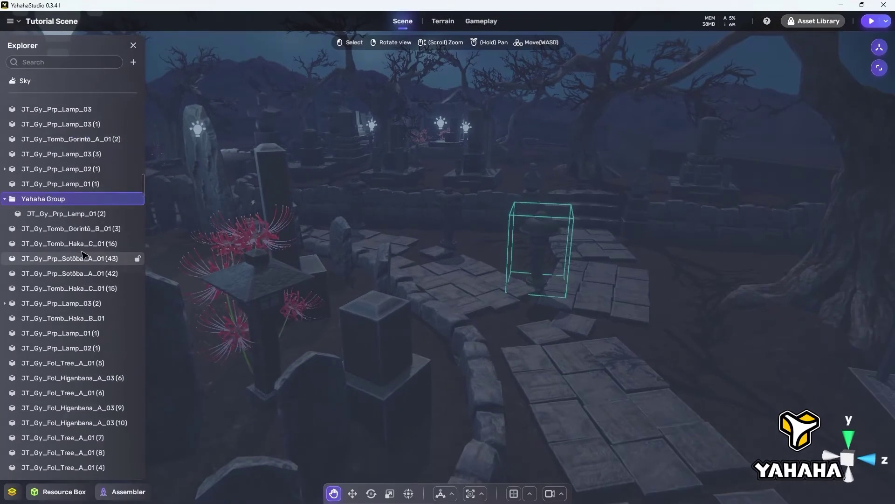
{"action": "right_click", "coordinate": [67, 202]}
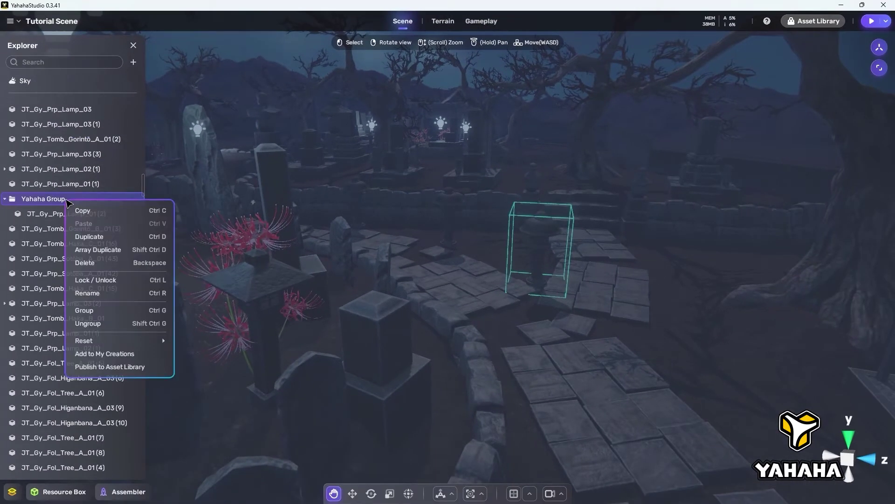
{"action": "left_click", "coordinate": [111, 298]}
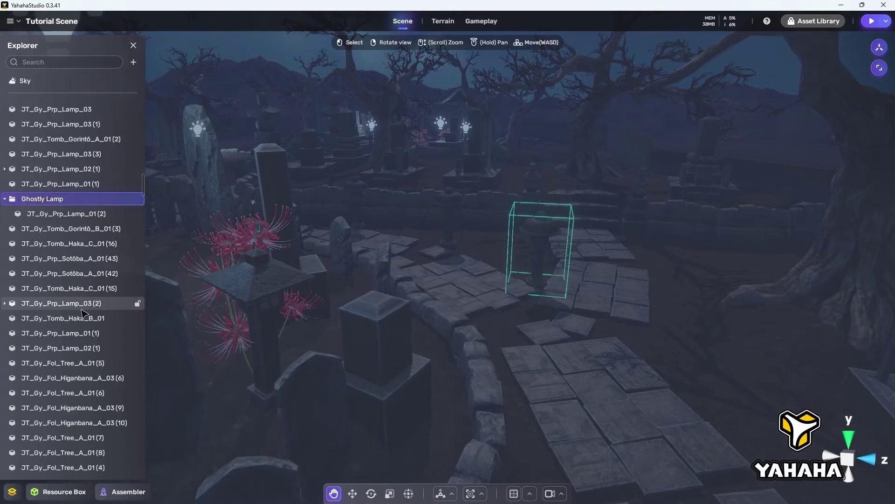
{"action": "left_click_drag", "start_coordinate": [70, 198], "coordinate": [79, 467]}
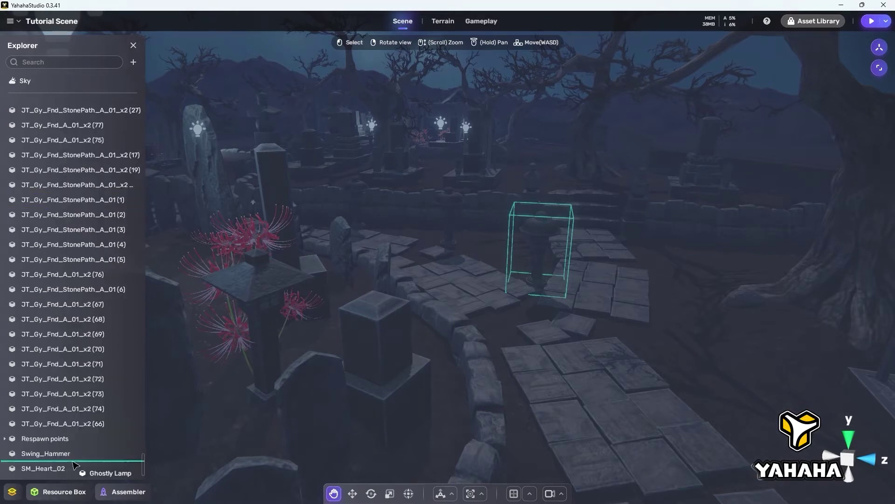
Add the Green light VFX and lower it onto the lamp
{"action": "left_click", "coordinate": [60, 491]}
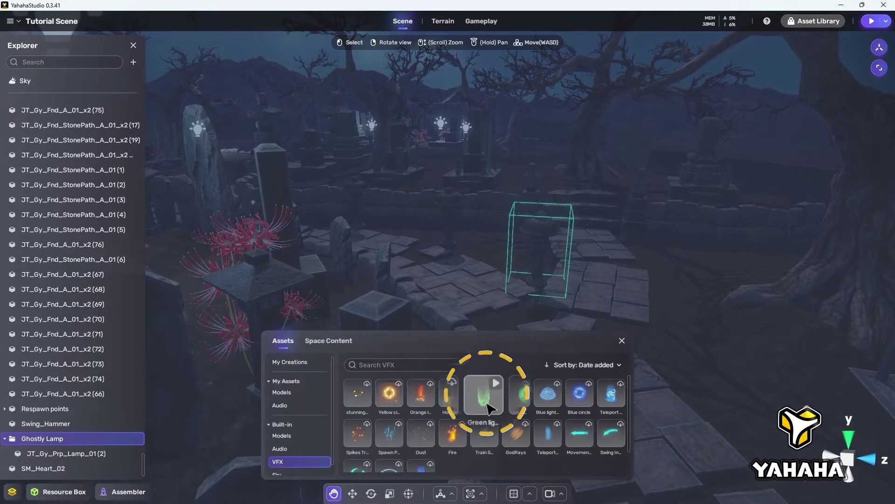
{"action": "left_click", "coordinate": [484, 401]}
{"action": "left_click_drag", "start_coordinate": [789, 68], "coordinate": [792, 70]}
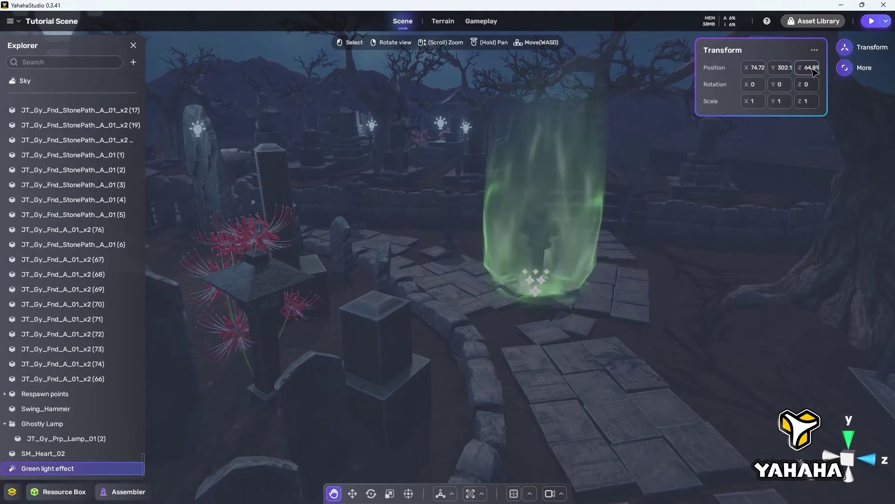
Scale the Green light to 0.4 on X, Y and Z and put it inside Ghostly Lamp
{"action": "left_click", "coordinate": [753, 101]}
{"action": "type", "text": "0.4"}
{"action": "left_click", "coordinate": [780, 101]}
{"action": "type", "text": "0.4"}
{"action": "left_click", "coordinate": [807, 101]}
{"action": "type", "text": "0.4"}
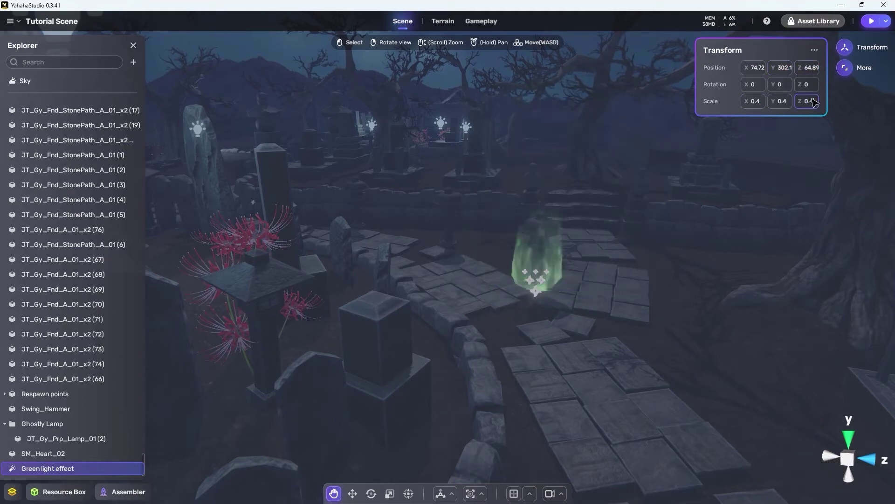
{"action": "left_click", "coordinate": [873, 49]}
{"action": "left_click_drag", "start_coordinate": [54, 468], "coordinate": [65, 426]}
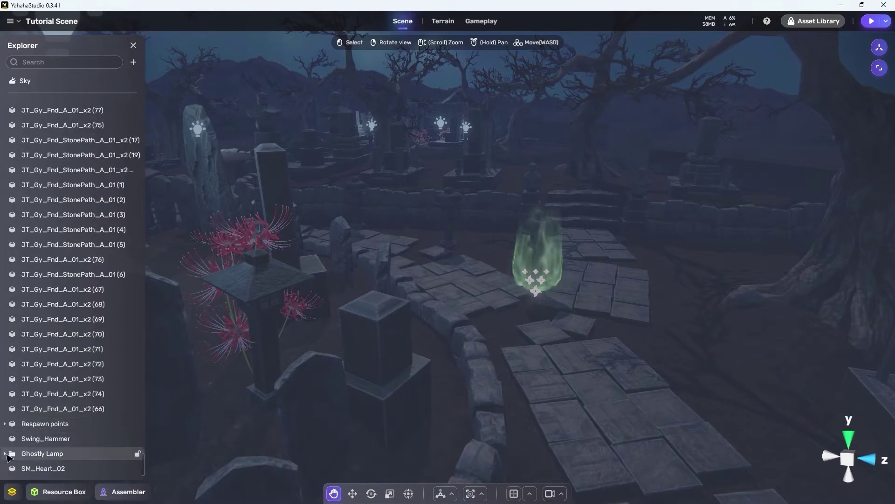
Add a React component to the lamp inside the Ghostly Lamp group
{"action": "left_click", "coordinate": [66, 454]}
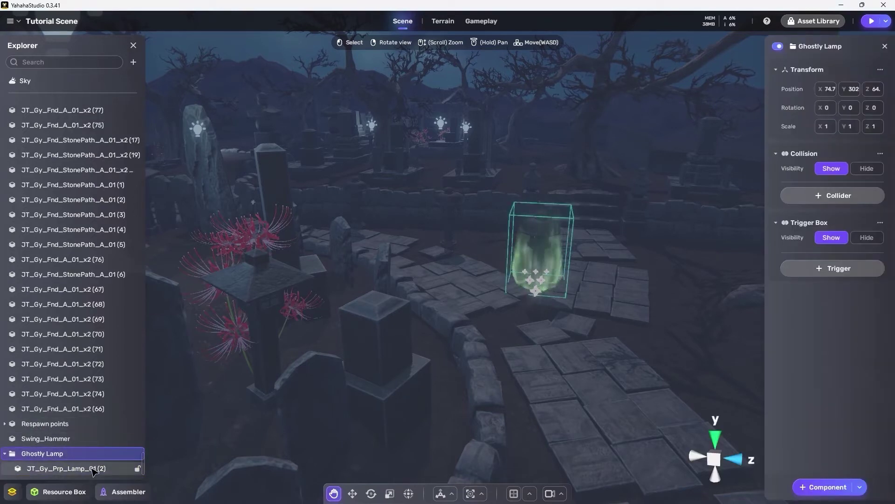
{"action": "left_click", "coordinate": [94, 469]}
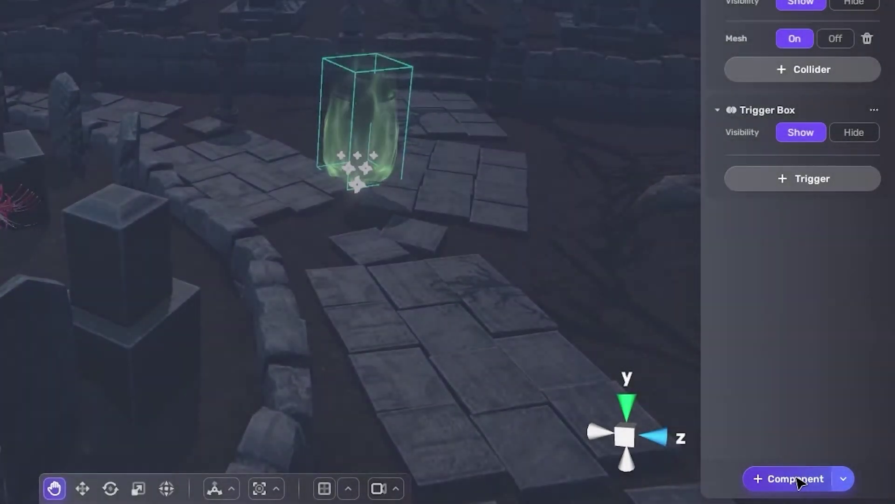
{"action": "left_click", "coordinate": [797, 479]}
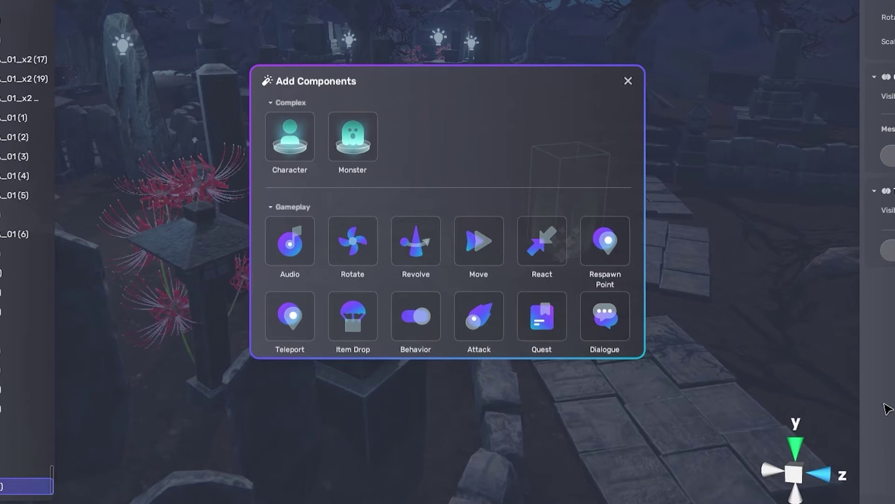
{"action": "left_click", "coordinate": [542, 256]}
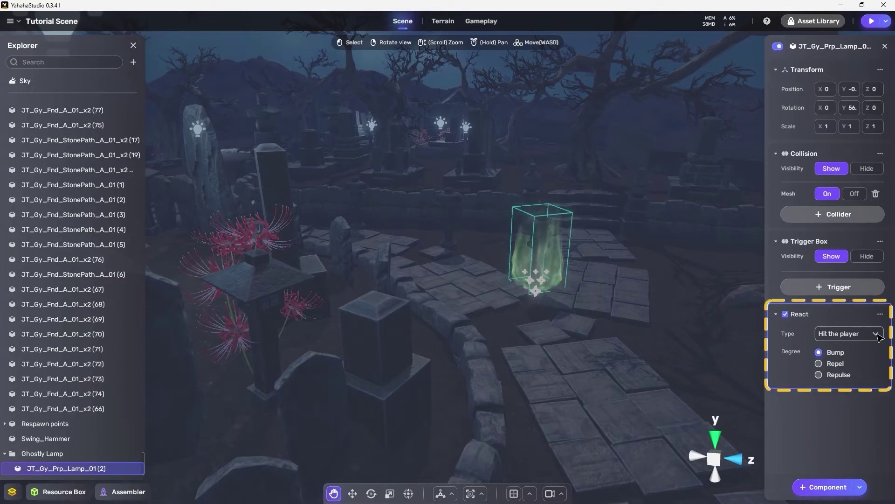
Try Bump and Repel for the lamp's React degree, settling on Repulse
{"action": "left_click", "coordinate": [834, 355]}
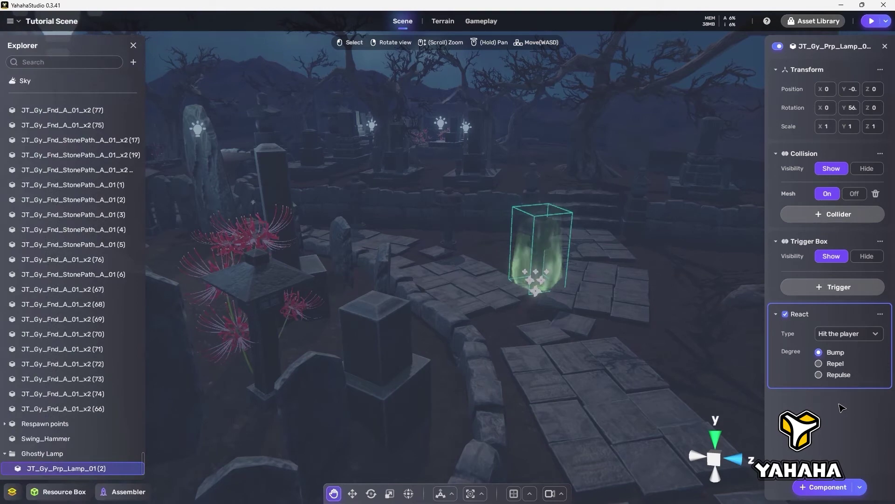
{"action": "left_click", "coordinate": [835, 364]}
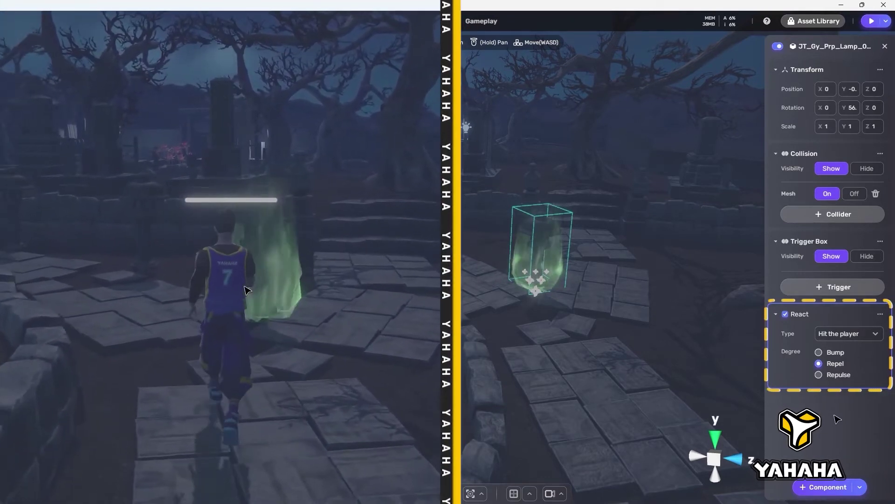
{"action": "left_click", "coordinate": [821, 377]}
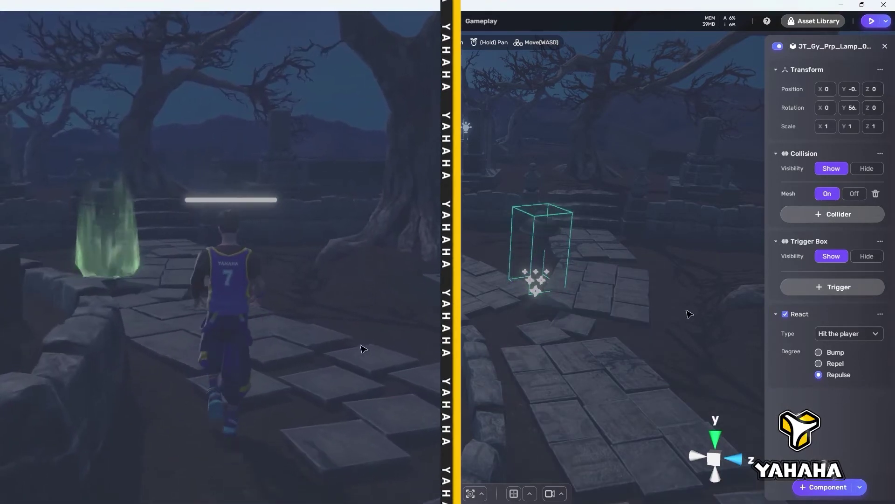
Set the lamp's React type to Hit and dead, after trying Dead, with Repel degree
{"action": "left_click", "coordinate": [877, 334]}
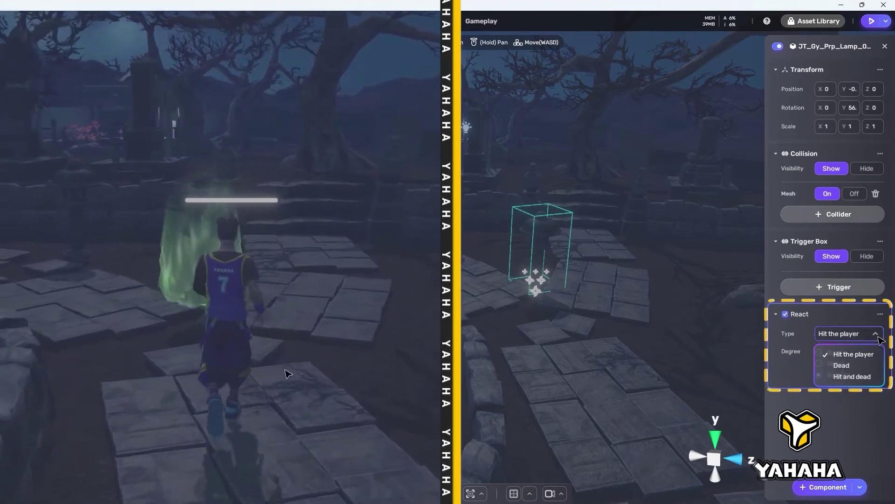
{"action": "left_click", "coordinate": [866, 366]}
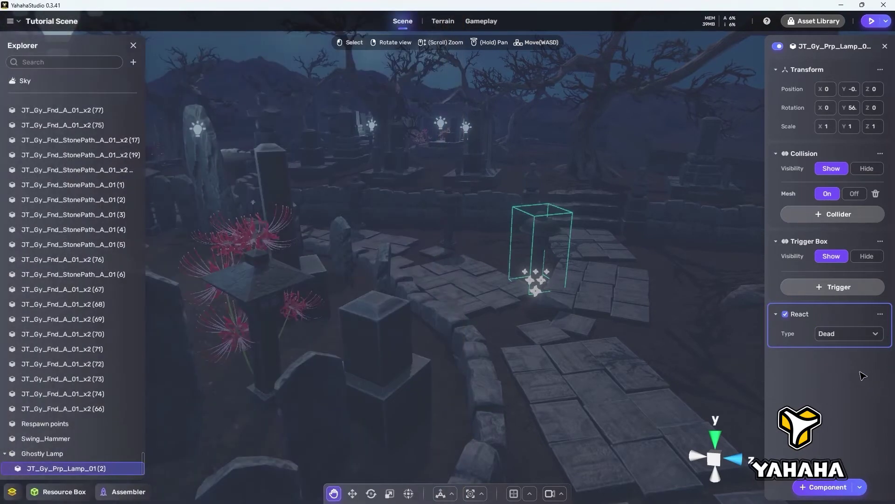
{"action": "left_click", "coordinate": [878, 337]}
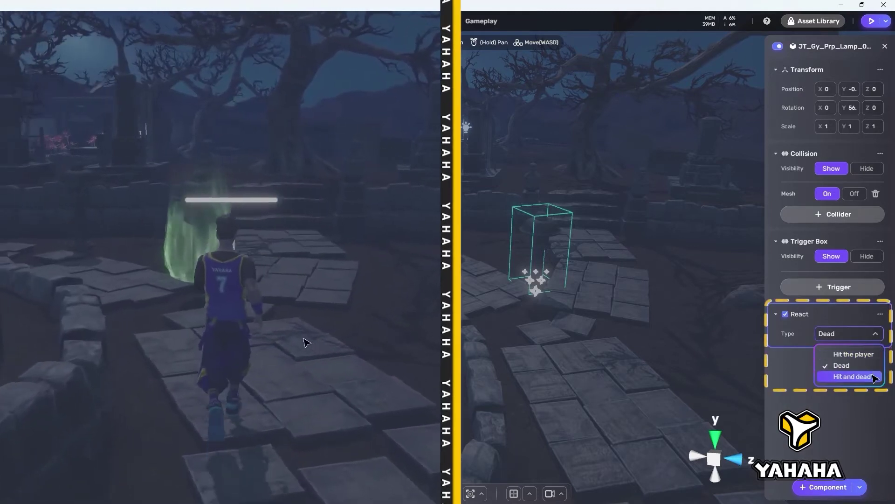
{"action": "left_click", "coordinate": [853, 376]}
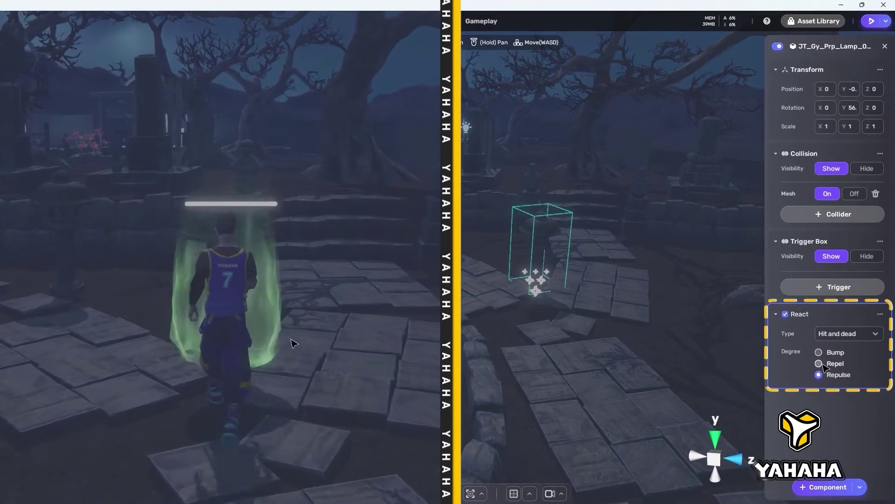
{"action": "left_click", "coordinate": [821, 364]}
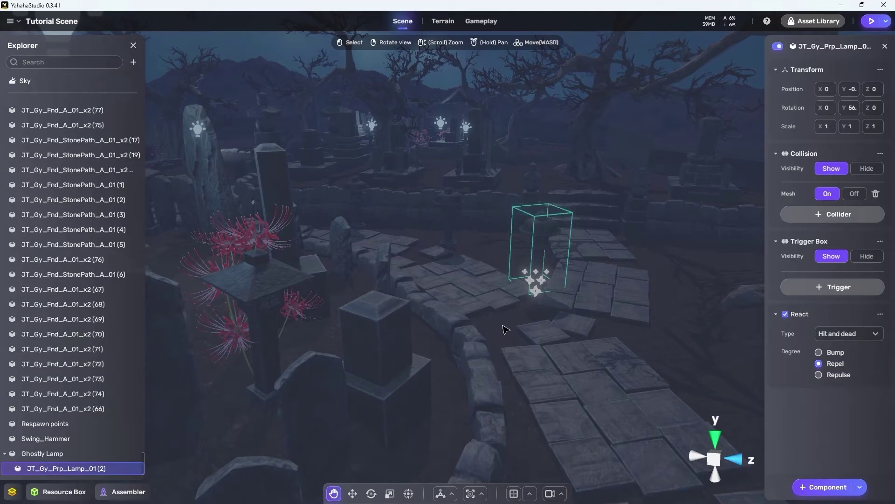
Give stone path tile JT_Gy_Fnd_StonePath_A_01 (13) a React component, setting Degree to Repel, then Repulse
{"action": "left_click", "coordinate": [573, 323]}
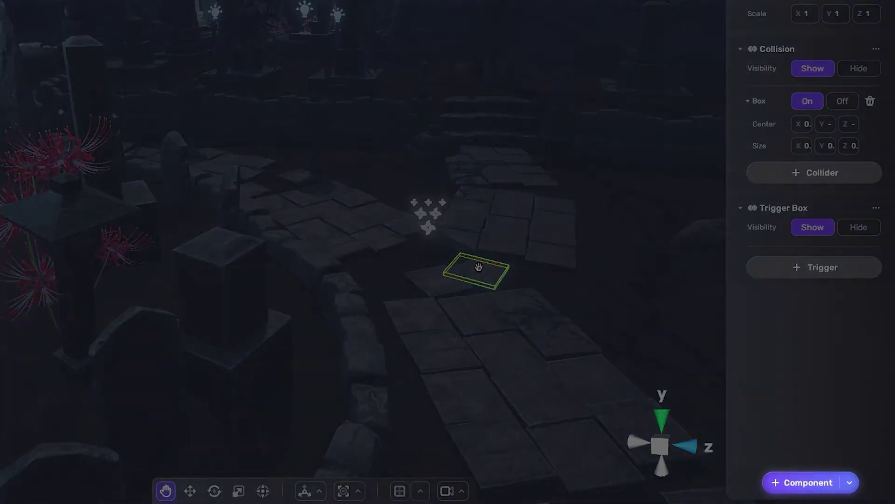
{"action": "left_click", "coordinate": [809, 482]}
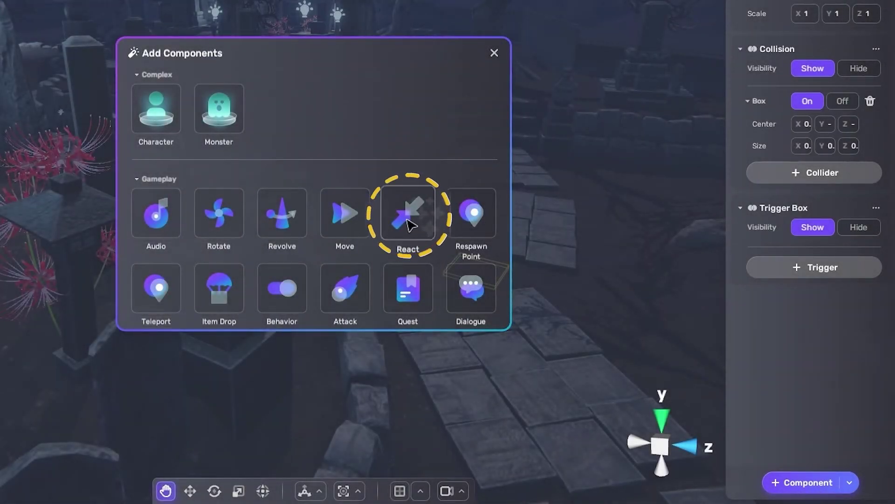
{"action": "left_click", "coordinate": [410, 223]}
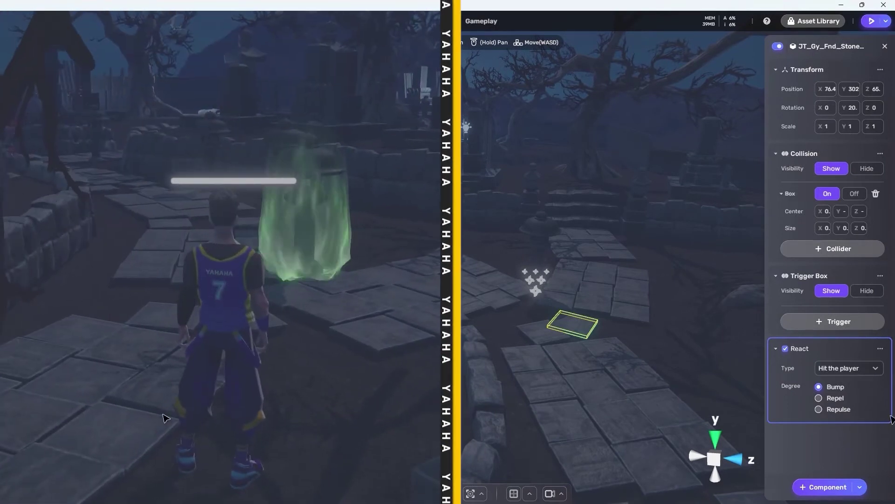
{"action": "left_click", "coordinate": [825, 399]}
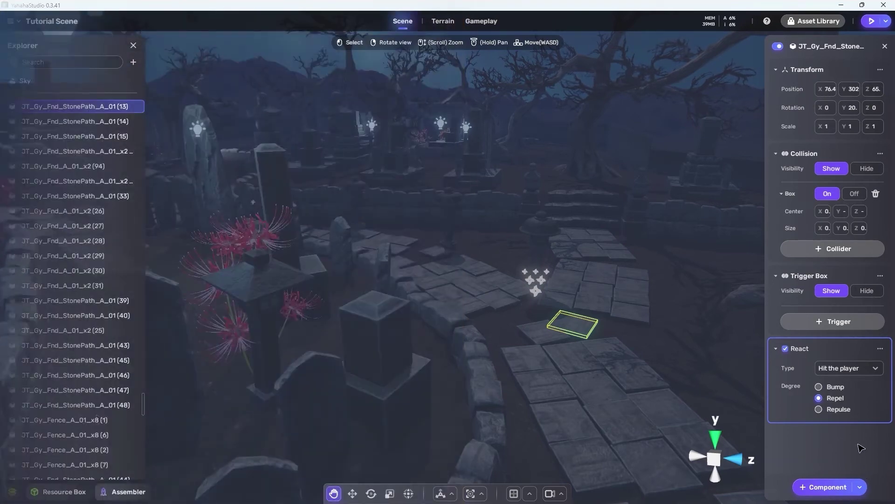
{"action": "left_click", "coordinate": [818, 409]}
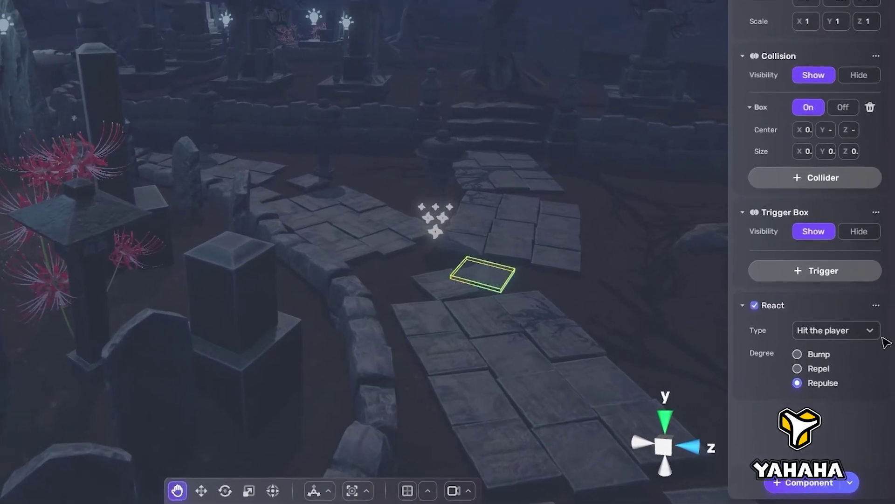
Change the stone floor tile's React type to Hit and dead, with Degree set to Repel
{"action": "left_click", "coordinate": [869, 368]}
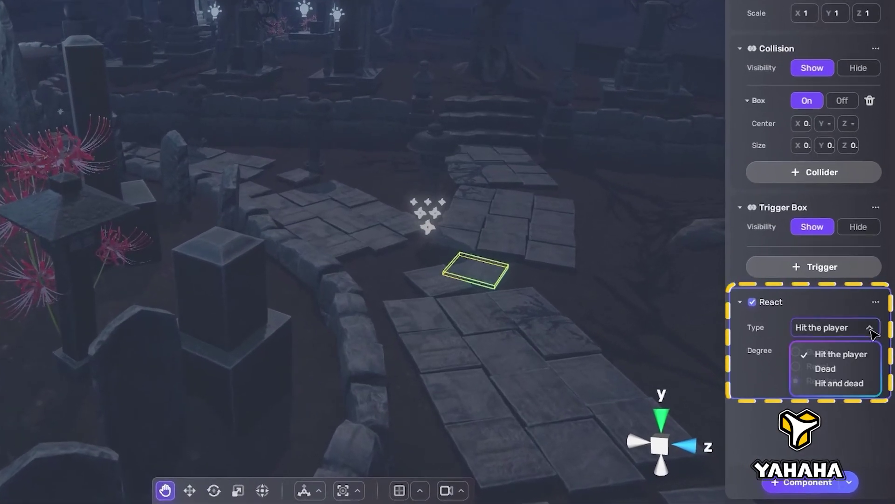
{"action": "left_click", "coordinate": [854, 383]}
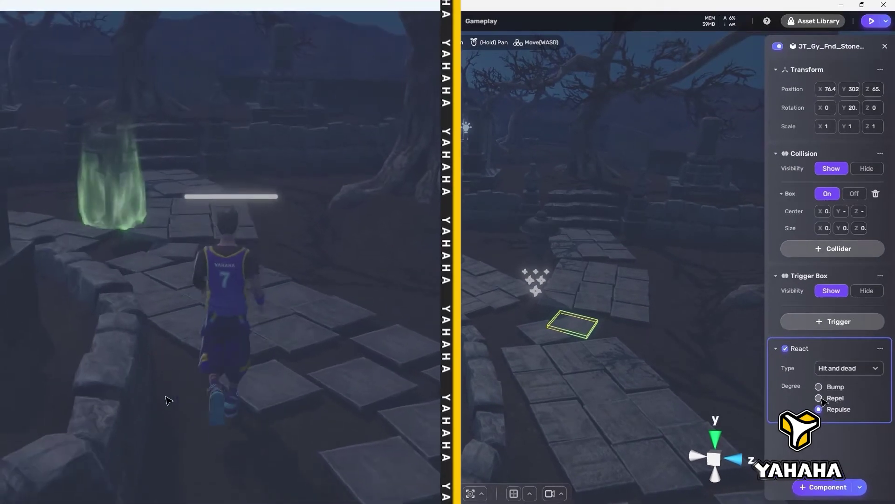
{"action": "left_click", "coordinate": [820, 398]}
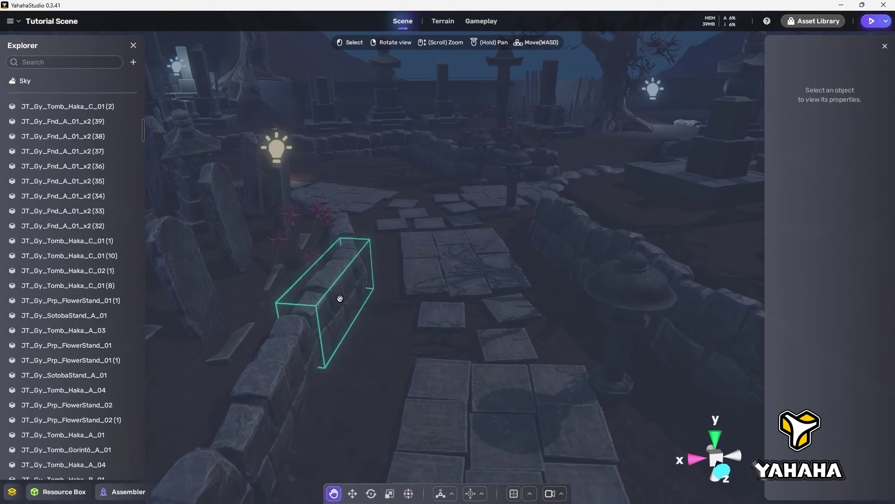
Select the wall piece JT_Gy_Fnd_A_01_x2 (39) beside the path and bring up Add Components
{"action": "left_click", "coordinate": [340, 298]}
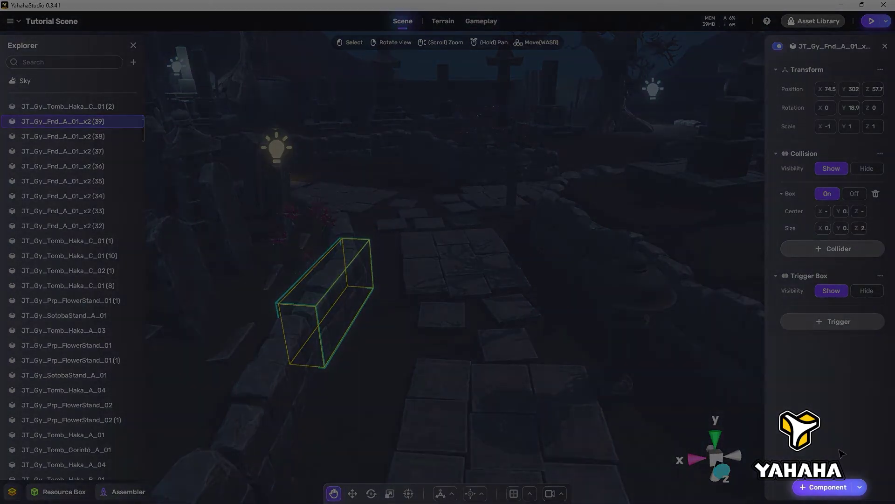
{"action": "left_click", "coordinate": [825, 487]}
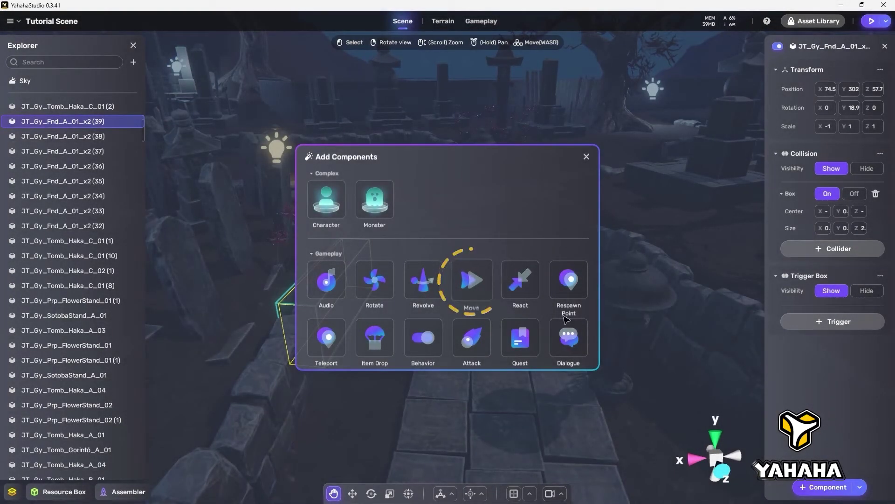
Add a Move component to the wall: start stay time 0, move speed 7, X offset -30
{"action": "left_click", "coordinate": [469, 283]}
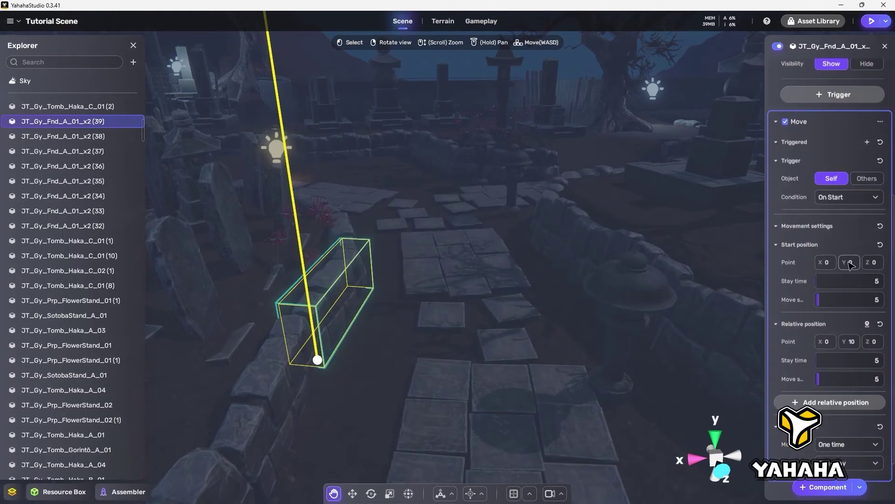
{"action": "left_click", "coordinate": [878, 283]}
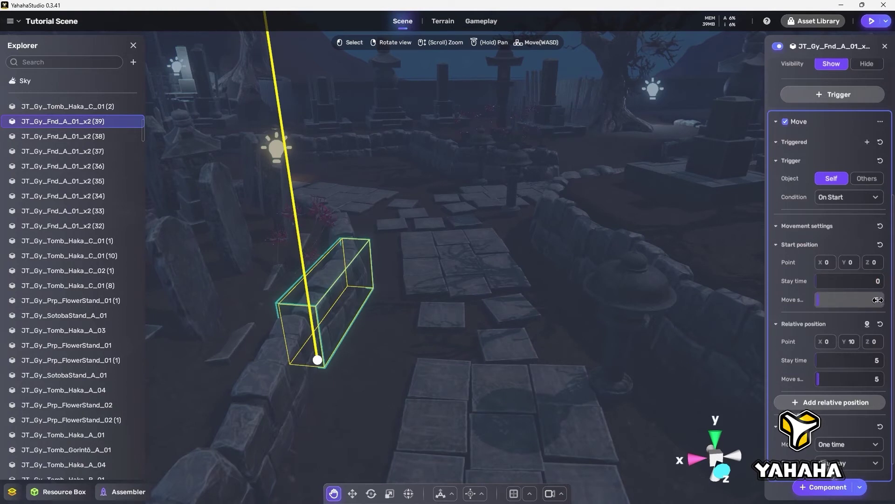
{"action": "left_click", "coordinate": [878, 300]}
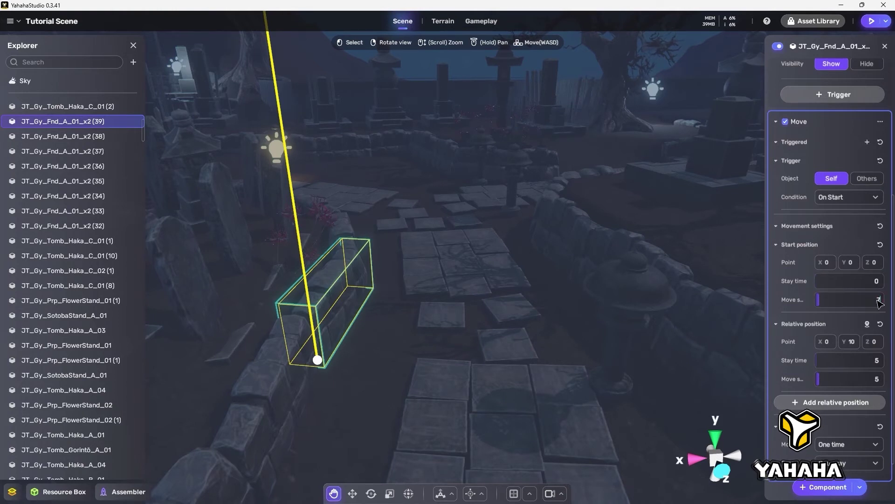
{"action": "left_click", "coordinate": [829, 344]}
{"action": "type", "text": "-"}
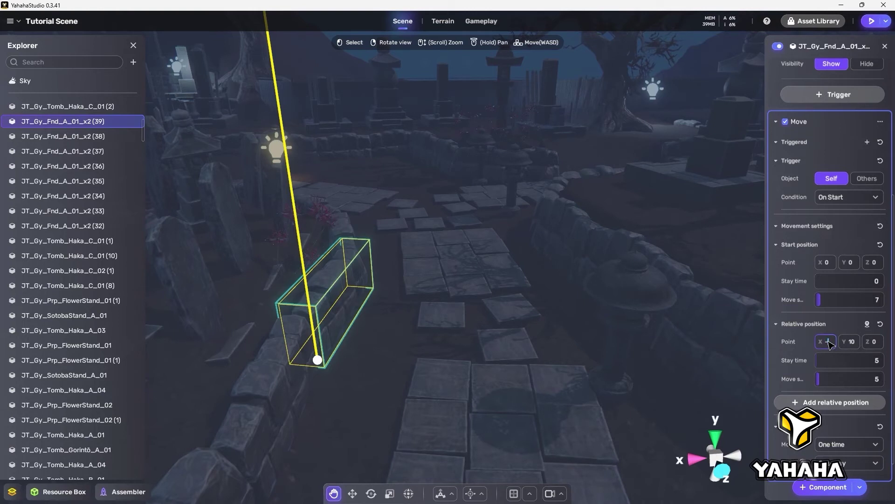
{"action": "type", "text": "3.3"}
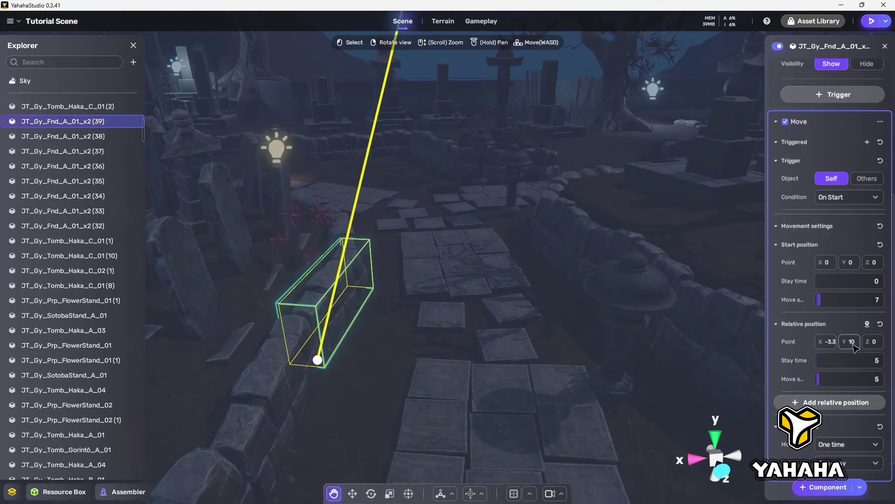
{"action": "type", "text": "0"}
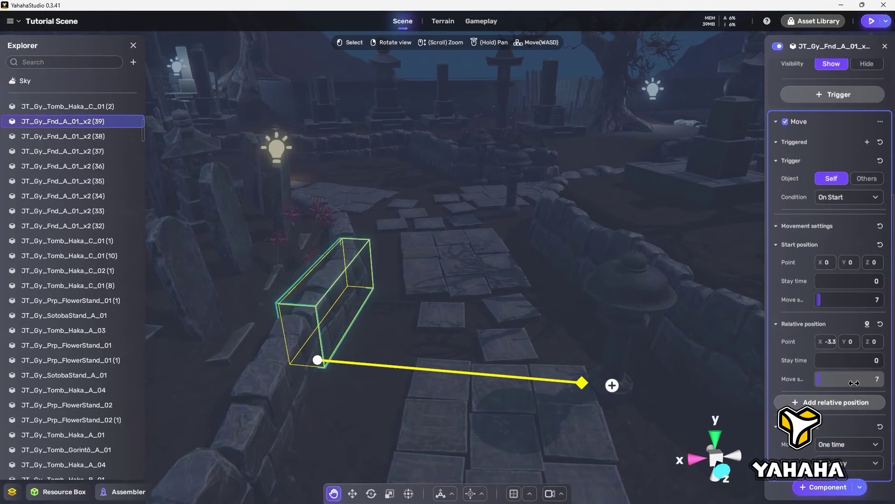
Make the wall's Move trigger On Enter and generate a trigger box across the walkway
{"action": "left_click", "coordinate": [850, 252]}
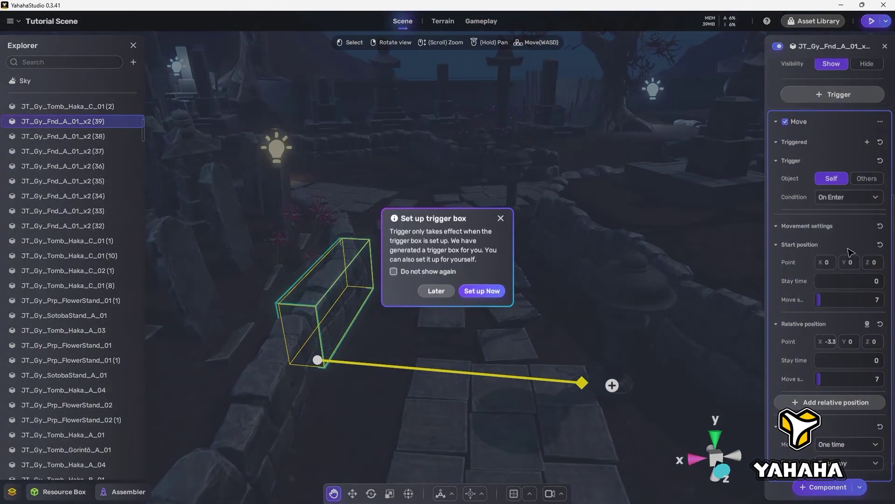
{"action": "left_click", "coordinate": [483, 291]}
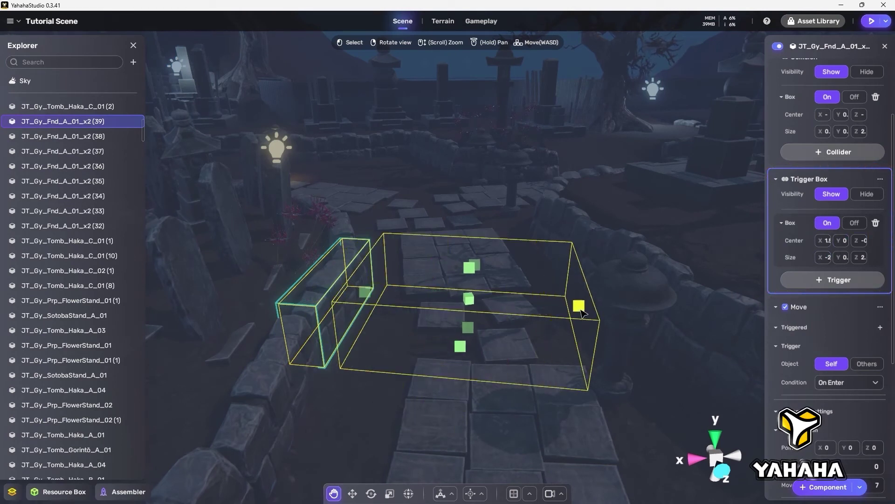
{"action": "mouse_move", "coordinate": [556, 344]}
{"action": "right_mouse_down"}
{"action": "mouse_move", "coordinate": [527, 329]}
{"action": "mouse_move", "coordinate": [566, 353]}
{"action": "mouse_move", "coordinate": [527, 340]}
{"action": "mouse_move", "coordinate": [550, 343]}
{"action": "right_mouse_up"}
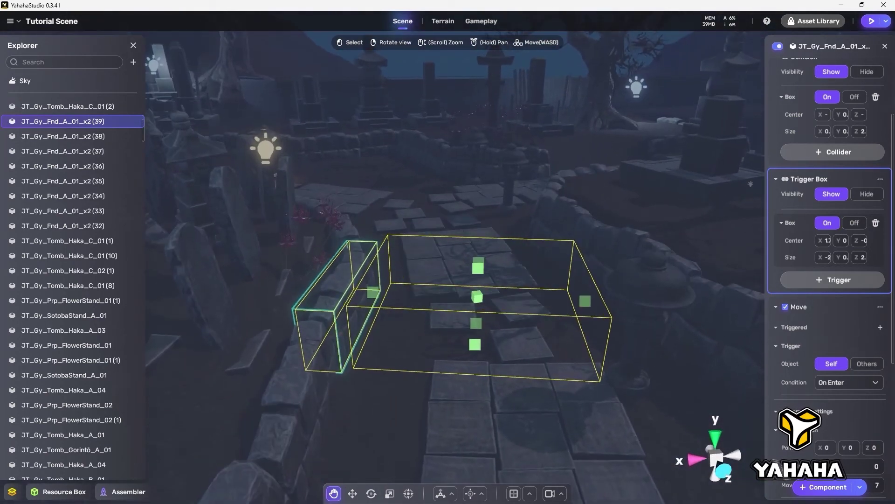
Attach a React component to the moving wall piece JT_Gy_Fnd_A_01_x2 (39)
{"action": "left_click", "coordinate": [823, 487]}
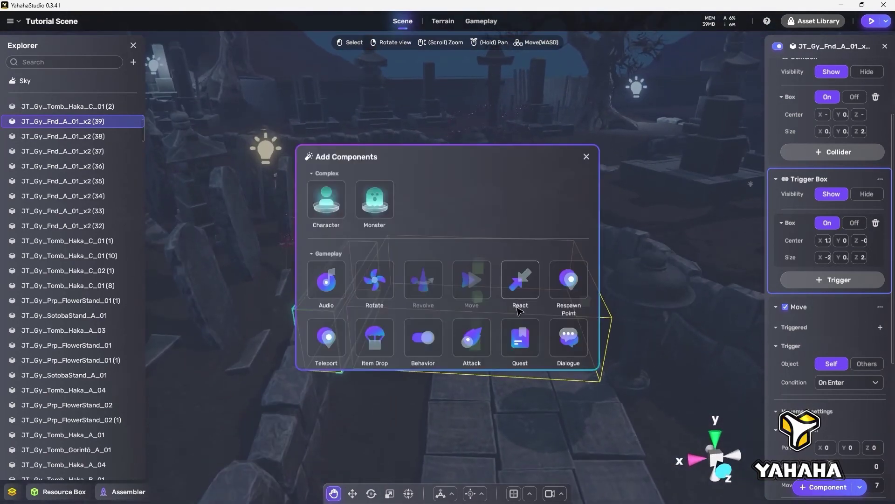
{"action": "left_click", "coordinate": [515, 280]}
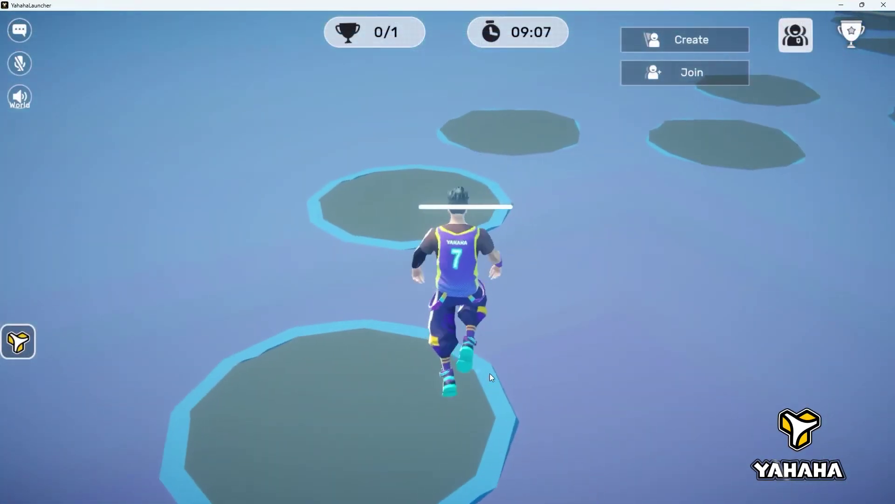
Jump the character across four floating platforms
{"action": "key", "text": "space"}
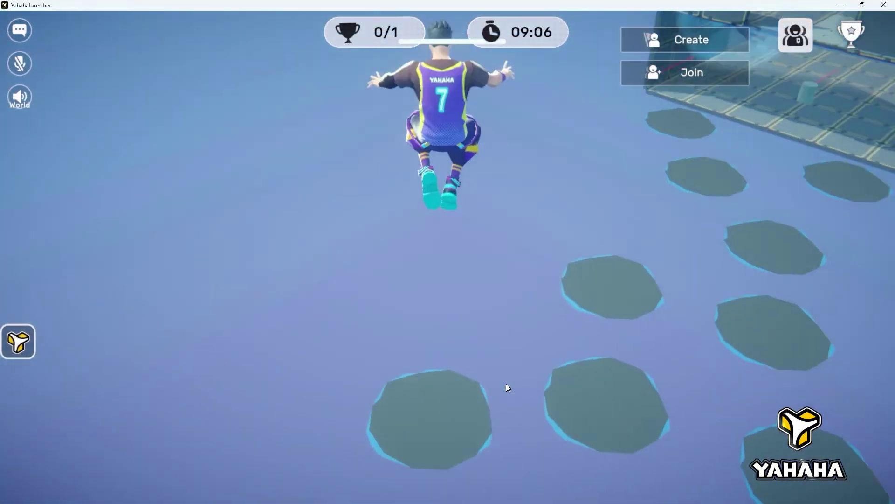
{"action": "key", "text": "space"}
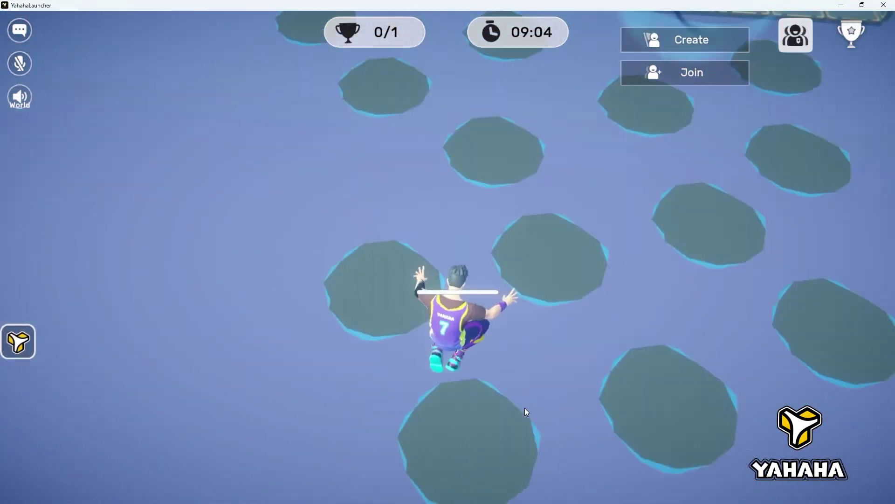
{"action": "key", "text": "space"}
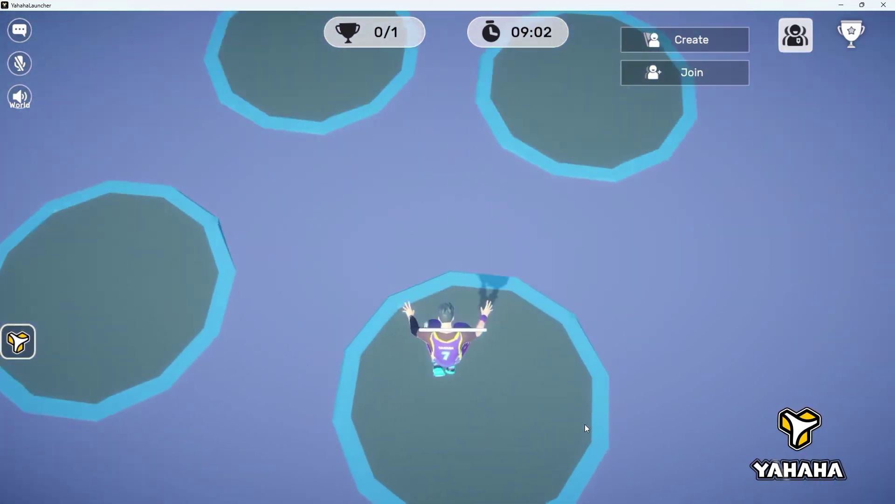
{"action": "key", "text": "space"}
{"action": "key", "text": "space"}
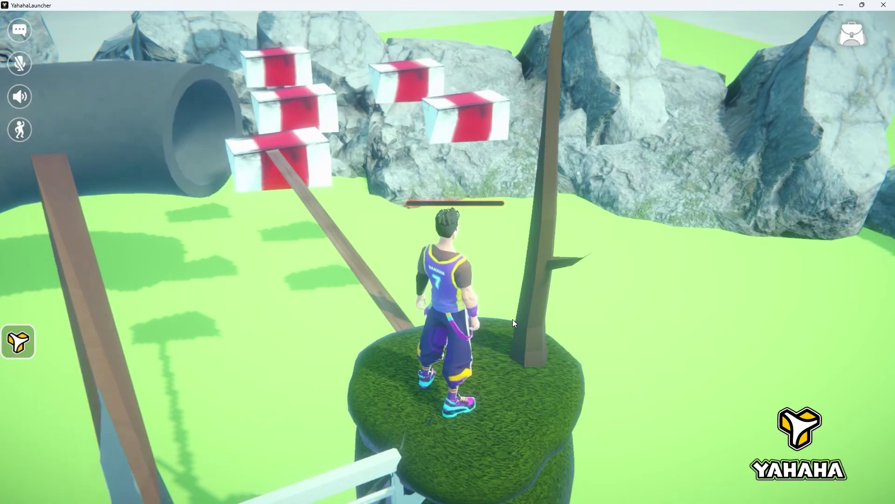
Run along the plank and boxes, climb the glowing stairs, and pass through the stone arch
{"action": "mouse_move", "coordinate": [512, 319]}
{"action": "right_mouse_down"}
{"action": "mouse_move", "coordinate": [471, 317]}
{"action": "mouse_move", "coordinate": [495, 320]}
{"action": "right_mouse_up"}
{"action": "key", "text": "w"}
{"action": "key", "text": "w"}
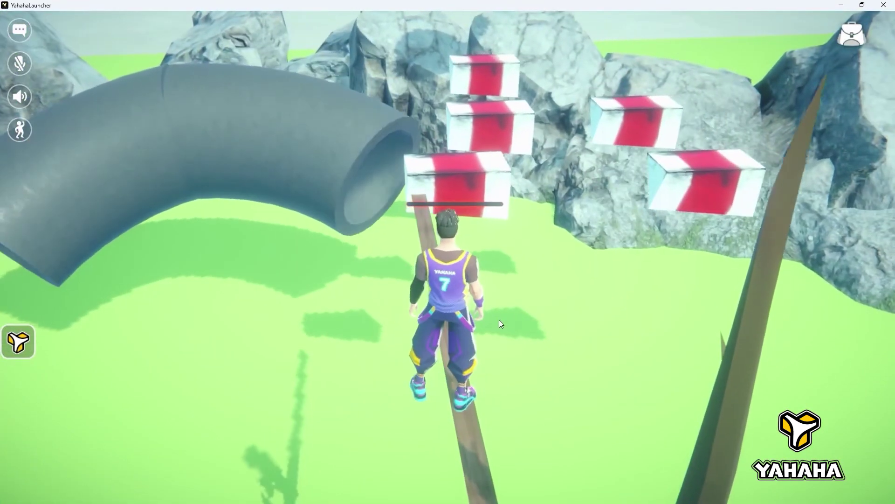
{"action": "key", "text": "w"}
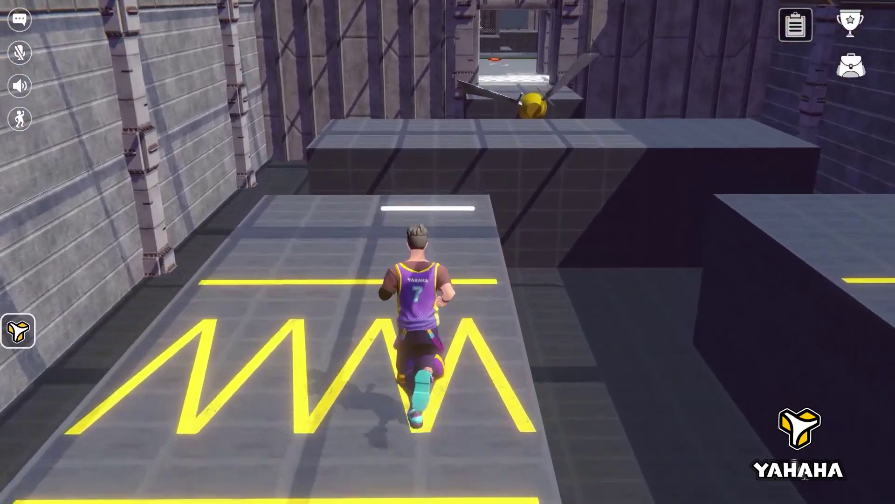
{"action": "key", "text": "w"}
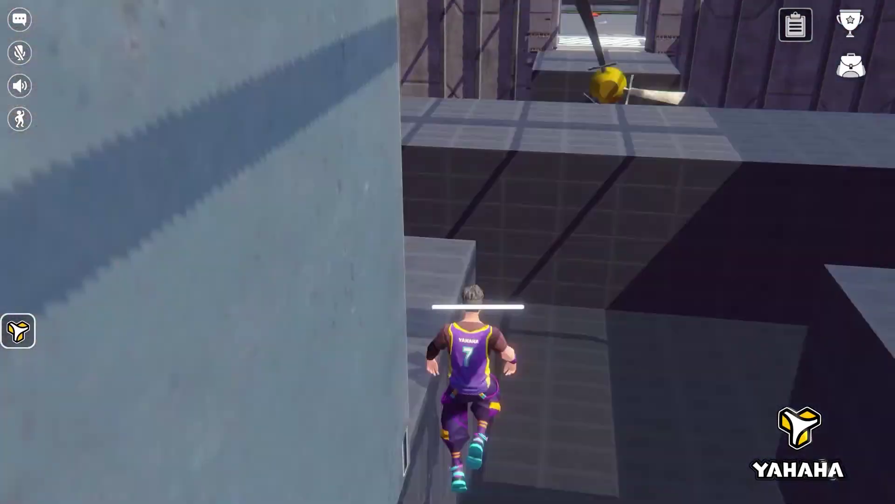
{"action": "key", "text": "a"}
{"action": "key", "text": "w"}
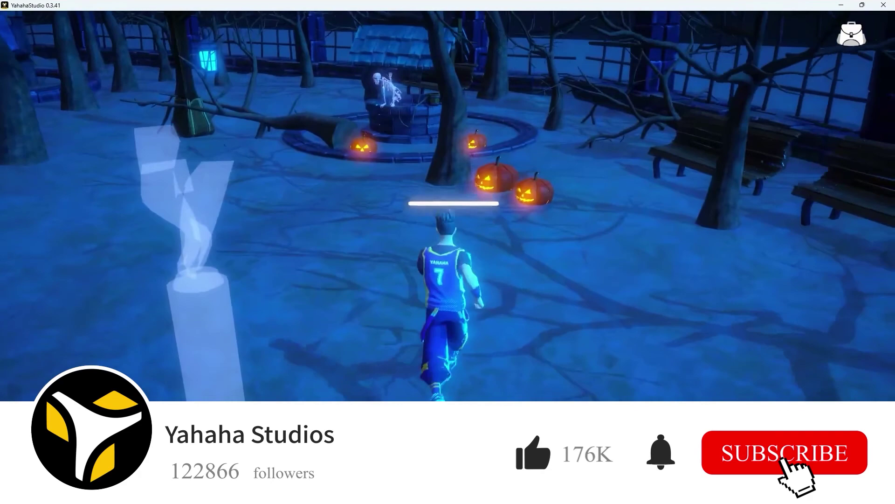
{"action": "key", "text": "w"}
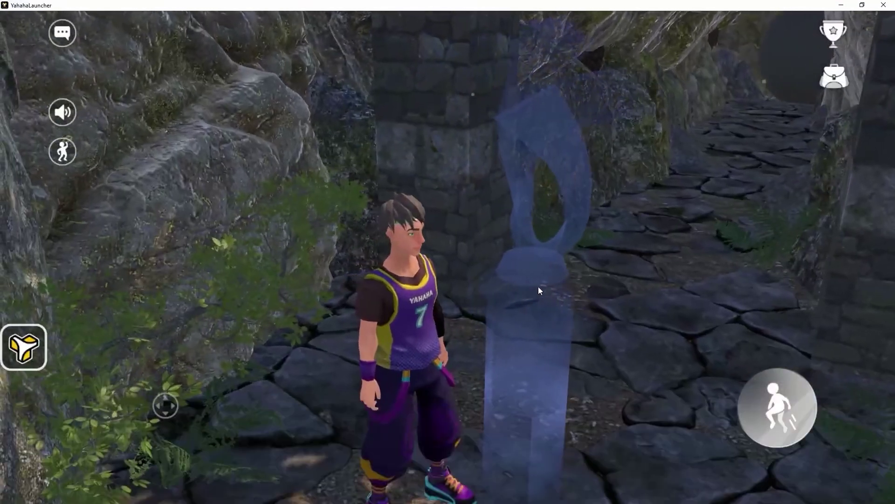
{"action": "key", "text": "w"}
{"action": "key", "text": "w"}
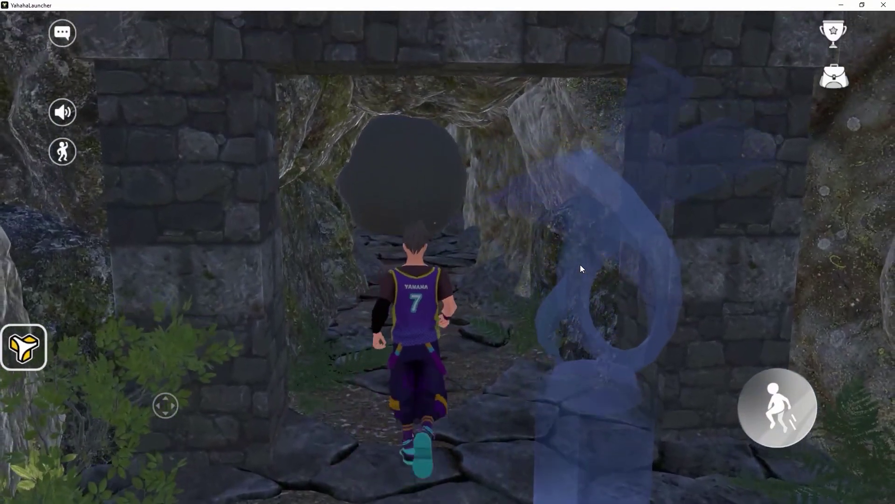
{"action": "key", "text": "w"}
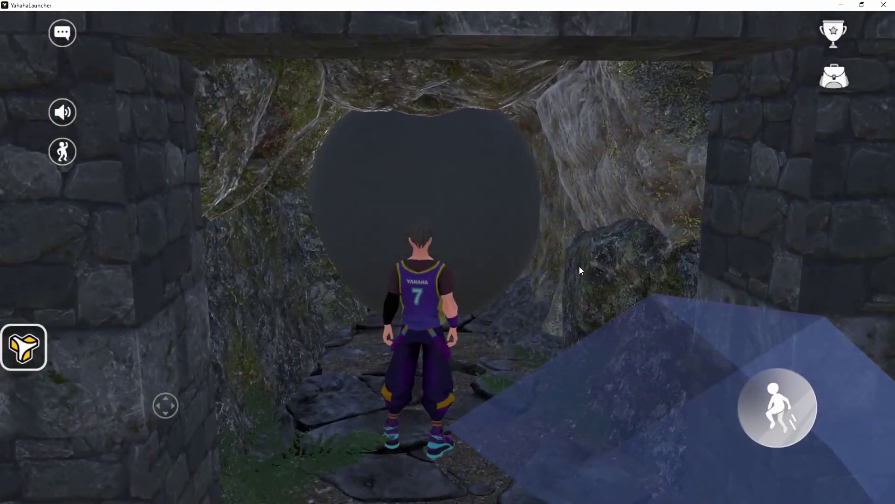